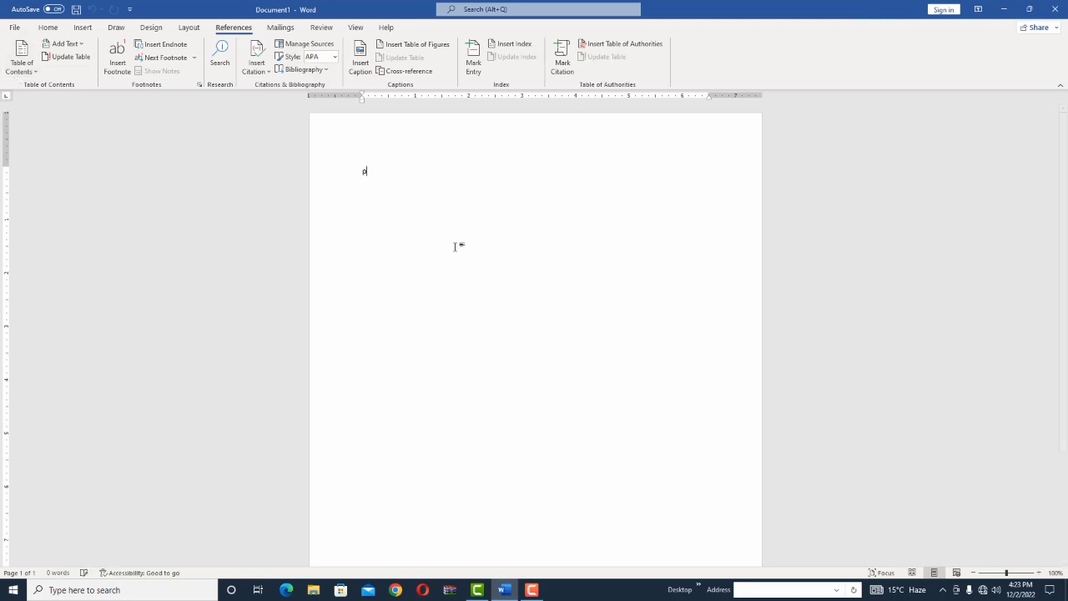
Enter Pakistan as the first section title and generate placeholder paragraphs beneath it with =rand()
key(Return)
text(=)
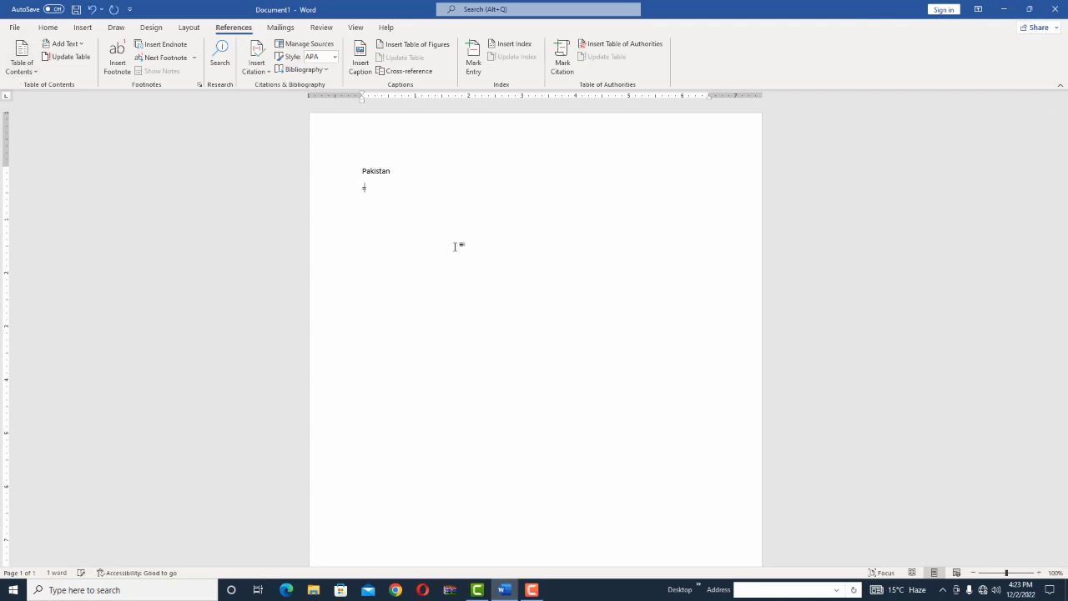
text(rand())
key(Return)
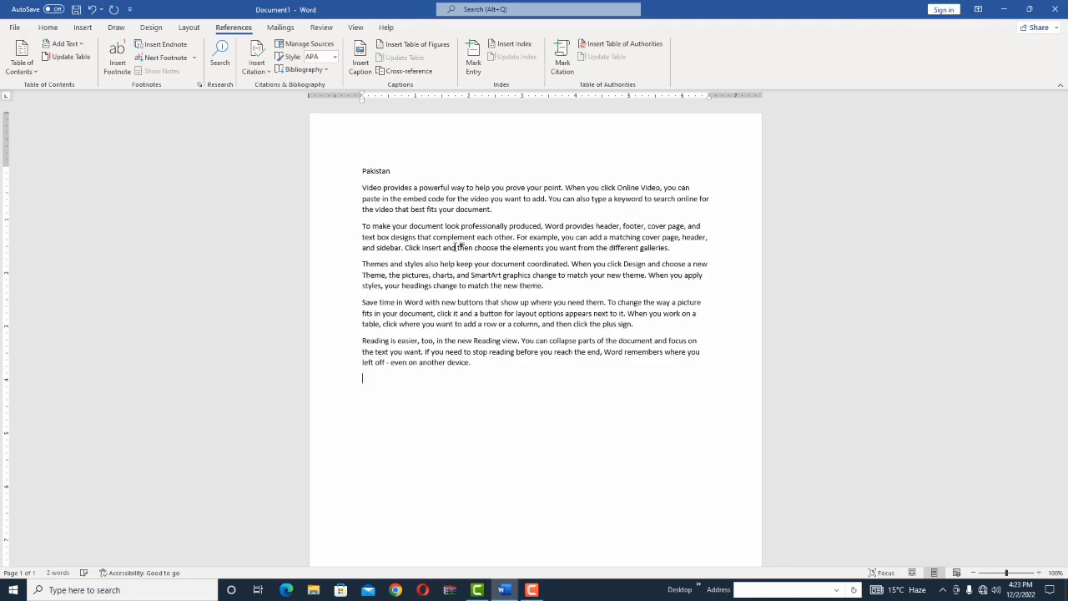
Add a second section titled Iran after the generated text and fill it with placeholder paragraphs using =rand()
text(iran())
key(Return)
key(BackSpace)
key(BackSpace)
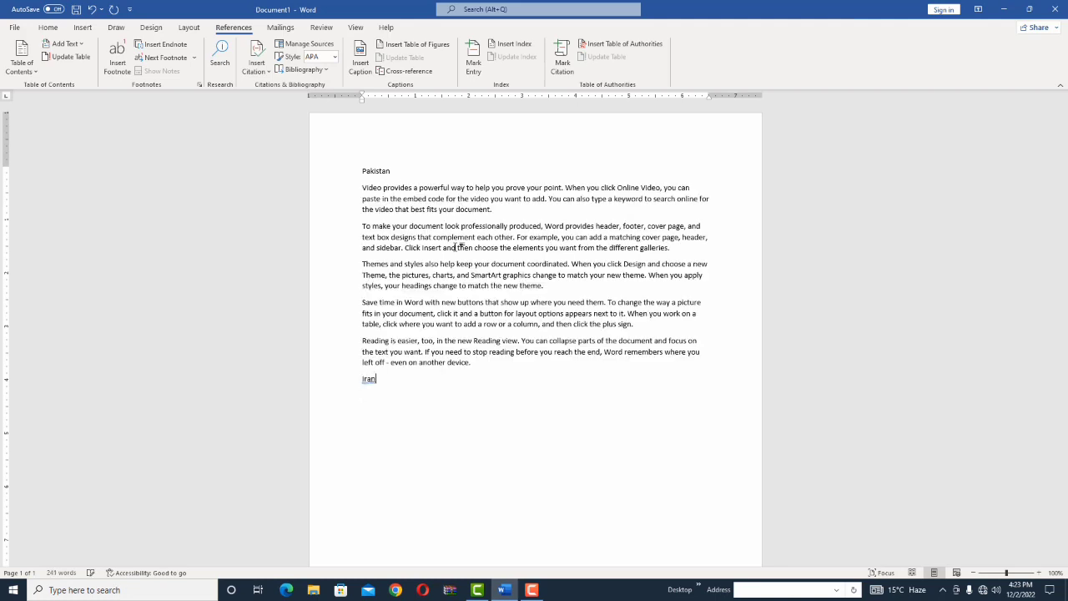
key(Return)
text(=rand())
key(Return)
Add a third section titled Peshawar and fill it with placeholder paragraphs using =rand()
text(peshawar)
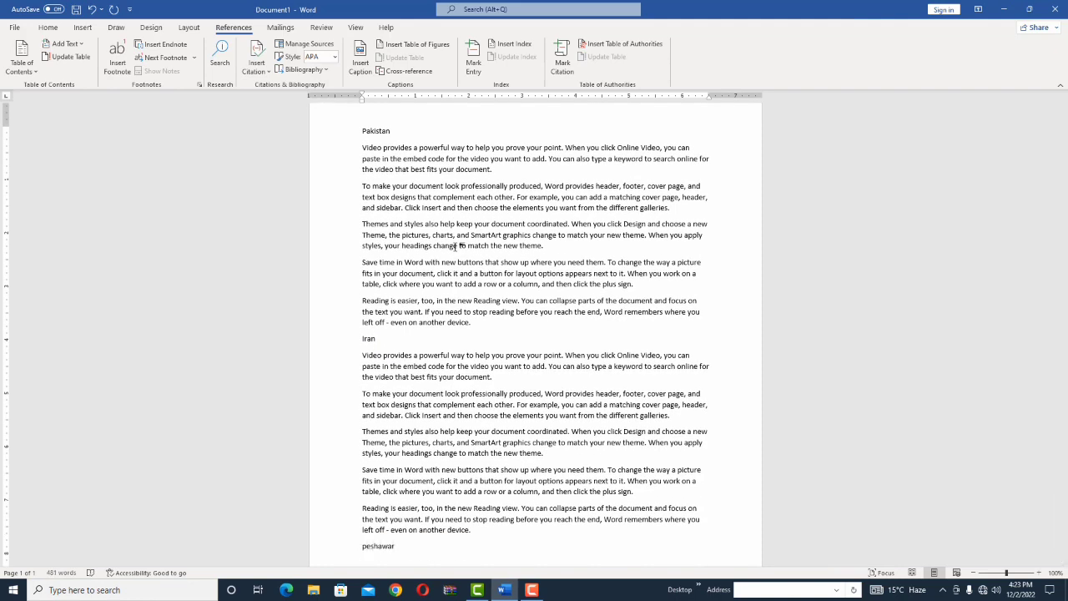
key(Return)
text(=rand())
key(Return)
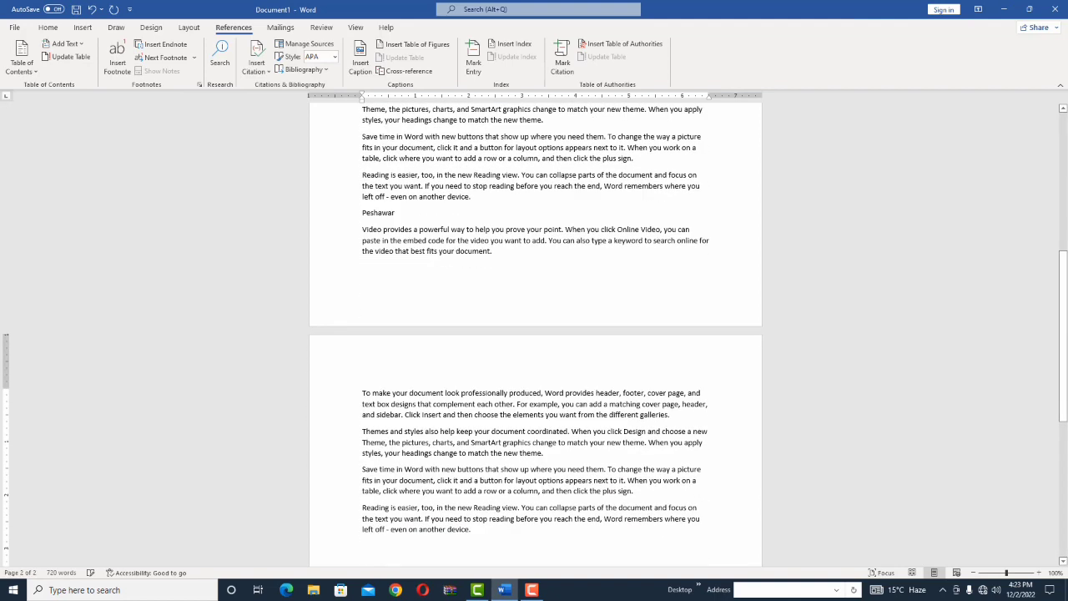
Format the Pakistan title at the start of the document with the Heading 1 style
scroll(521, 157, up, 8)
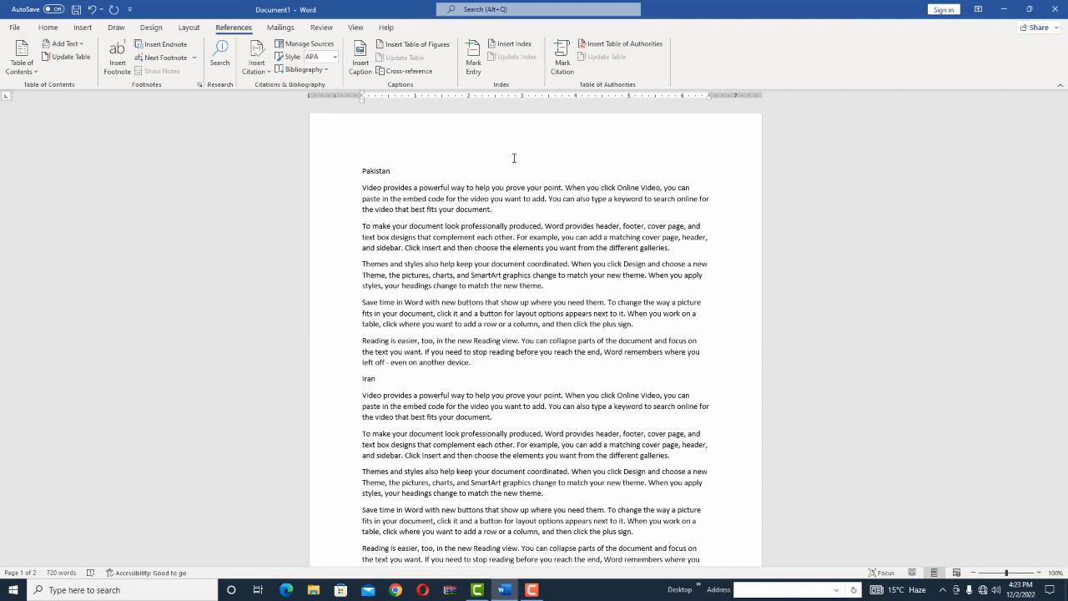
drag(415, 171, 362, 164)
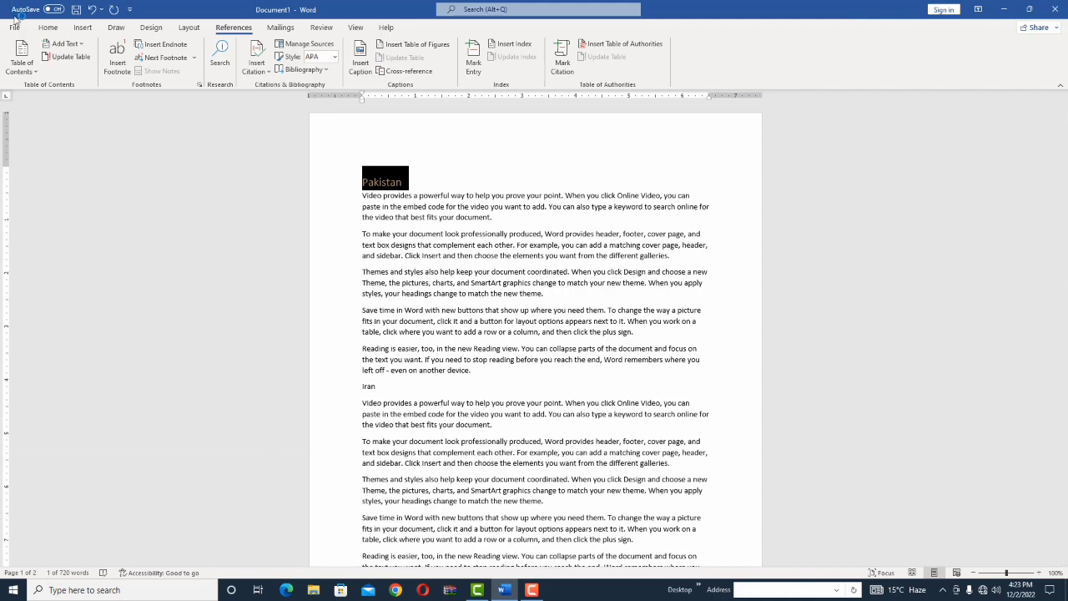
click(47, 28)
click(738, 58)
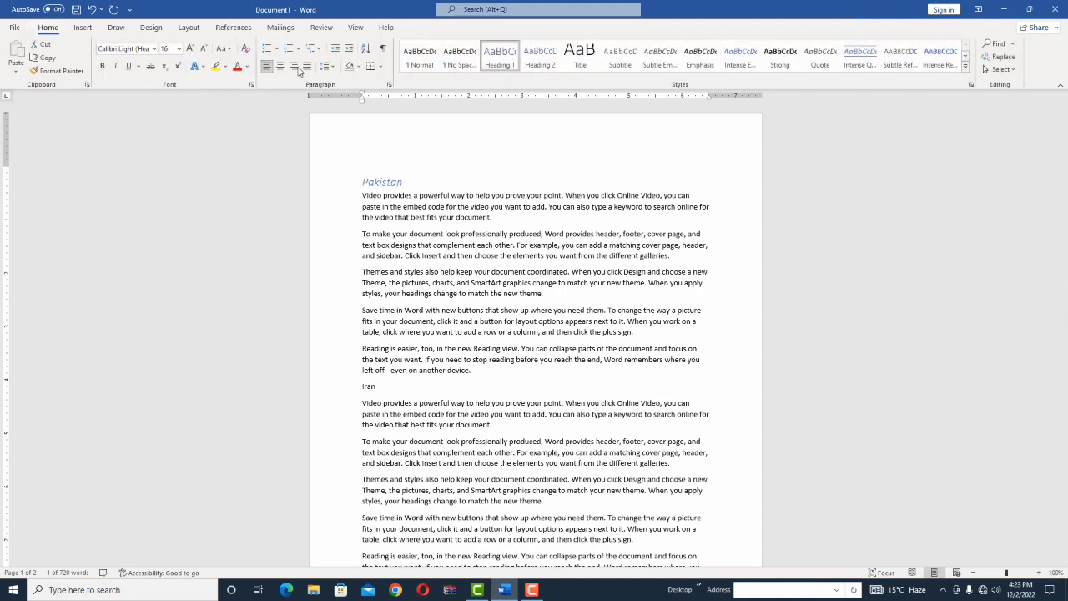
click(233, 28)
click(448, 244)
Format the Iran title with the Heading 1 style
drag(1063, 242, 1064, 332)
click(321, 170)
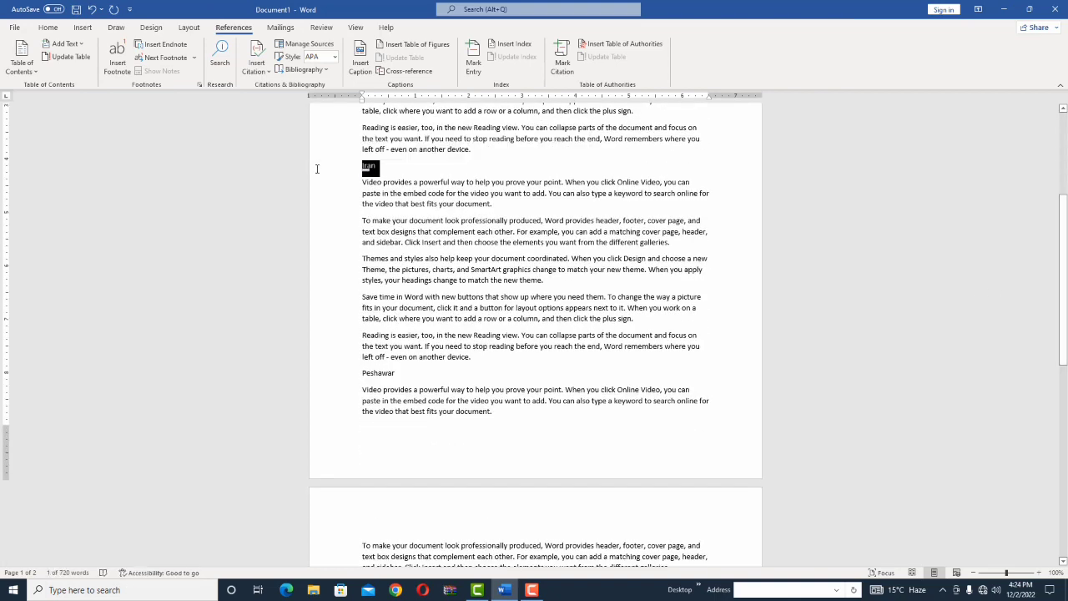
key(ctrl+alt+1)
click(530, 271)
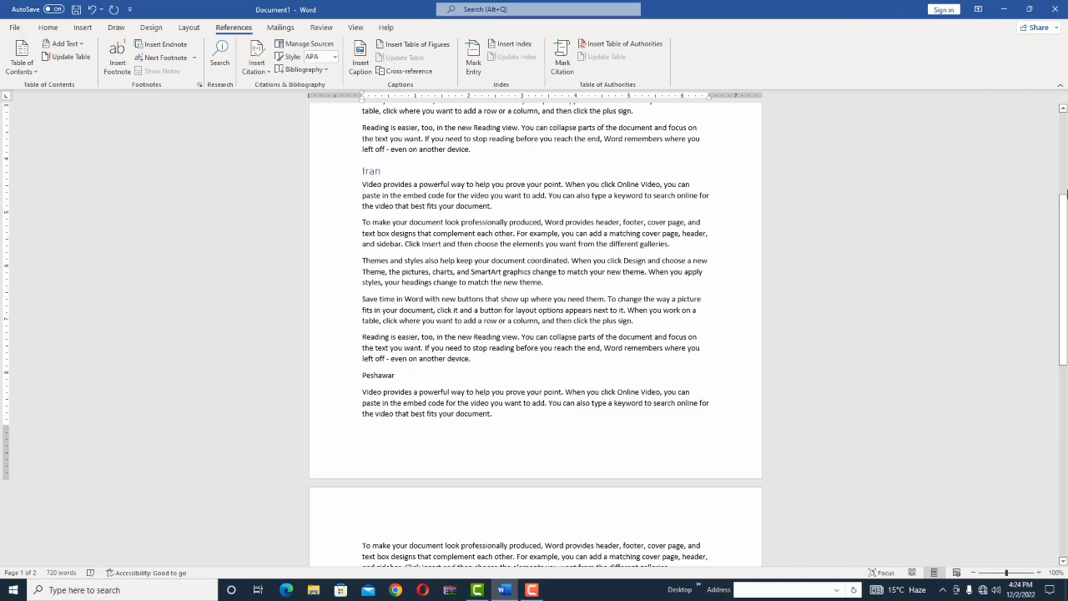
Format the Peshawar title near the end of page 1 with the Heading 1 style
mouse_move(1064, 251)
mouse_down()
mouse_move(1064, 363)
mouse_move(1064, 170)
mouse_move(1064, 242)
mouse_up()
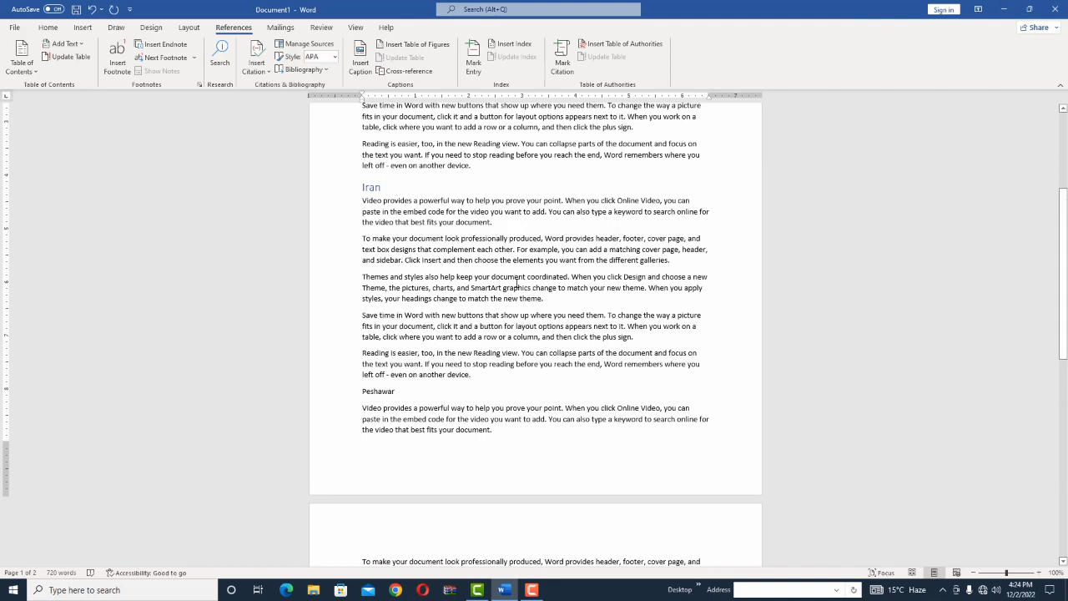
drag(397, 394, 354, 400)
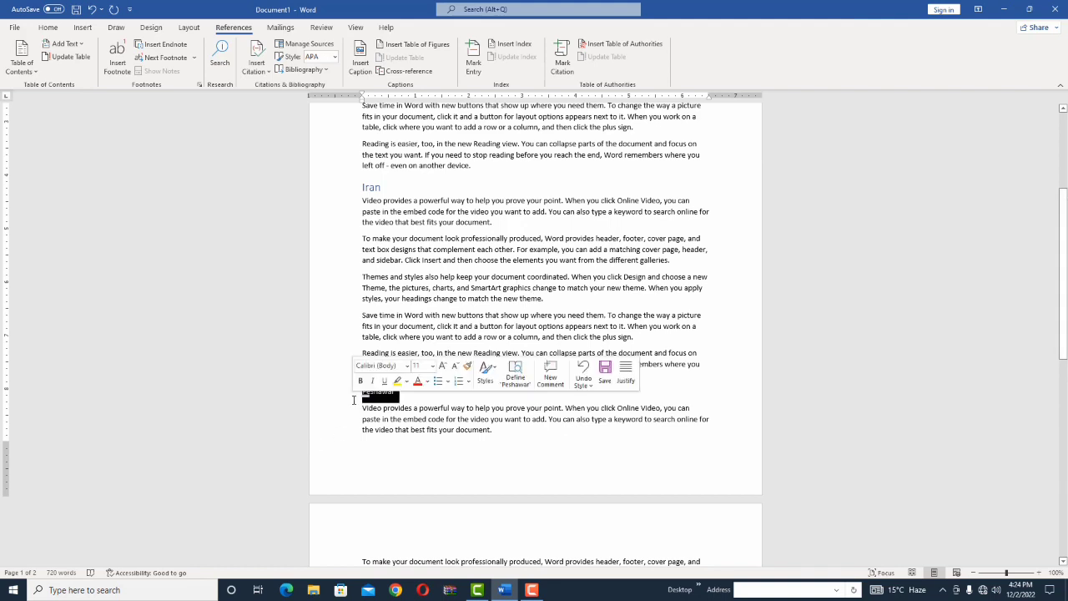
key(ctrl+alt+1)
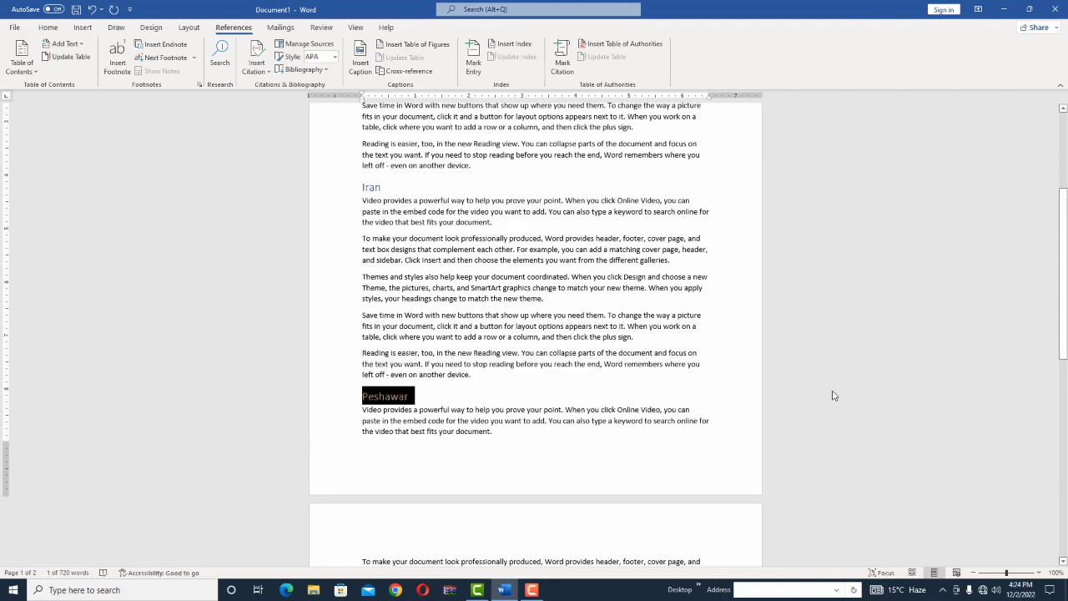
Insert an Automatic Table 2 table of contents below the last paragraph on page 2 and follow its Pakistan entry
drag(1067, 261, 1066, 403)
click(722, 412)
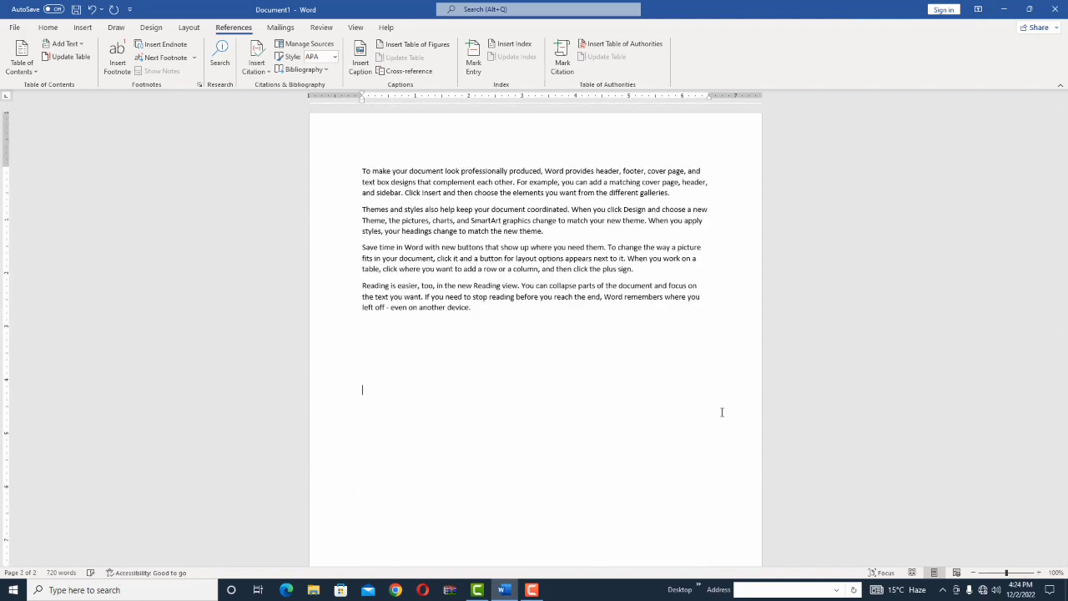
click(19, 64)
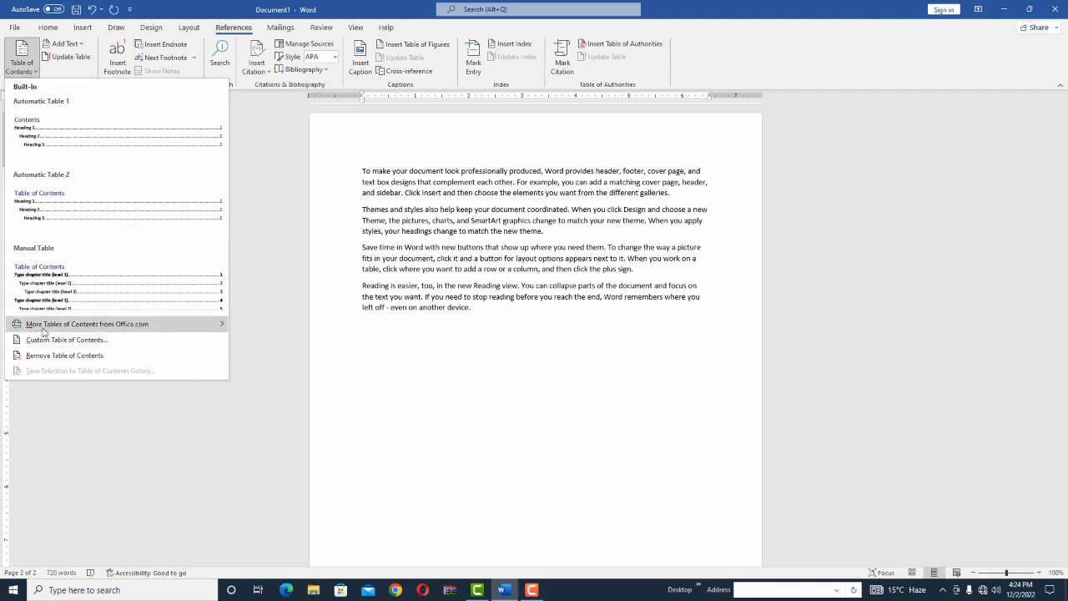
mouse_move(44, 333)
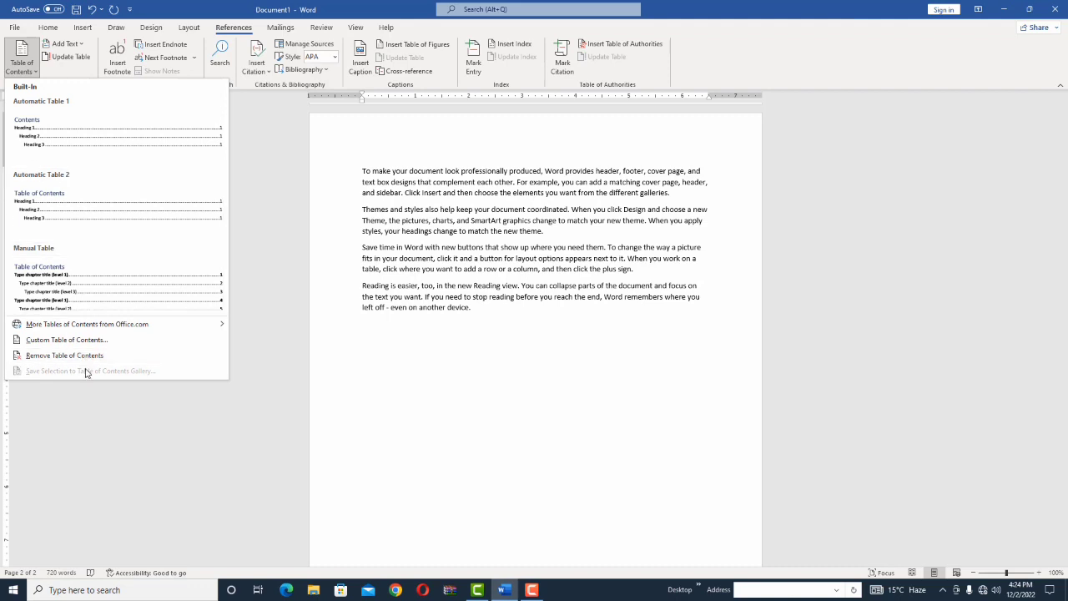
click(51, 199)
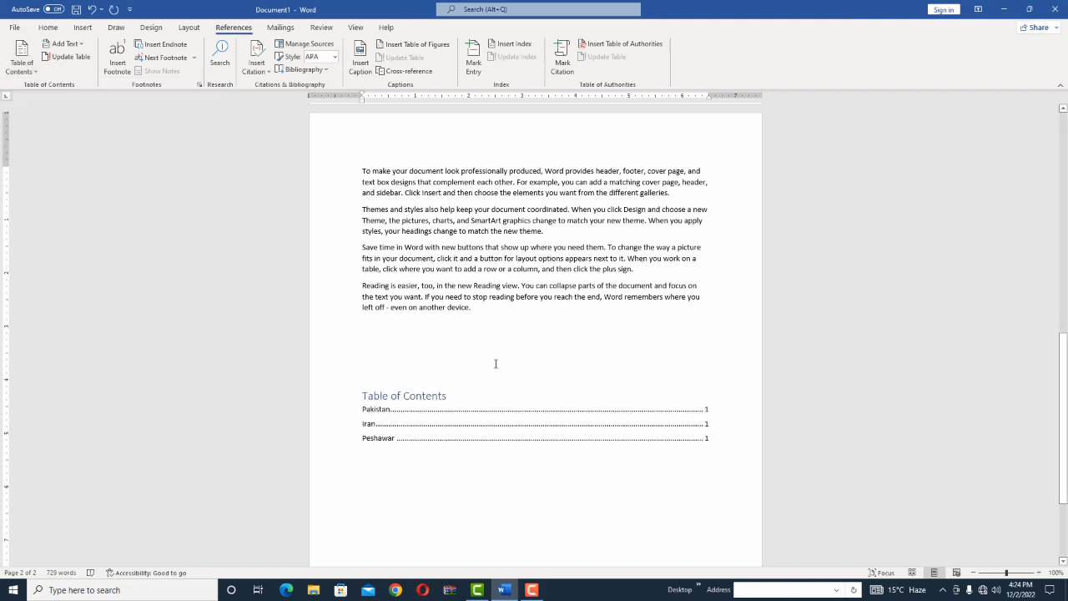
ctrl+click(376, 413)
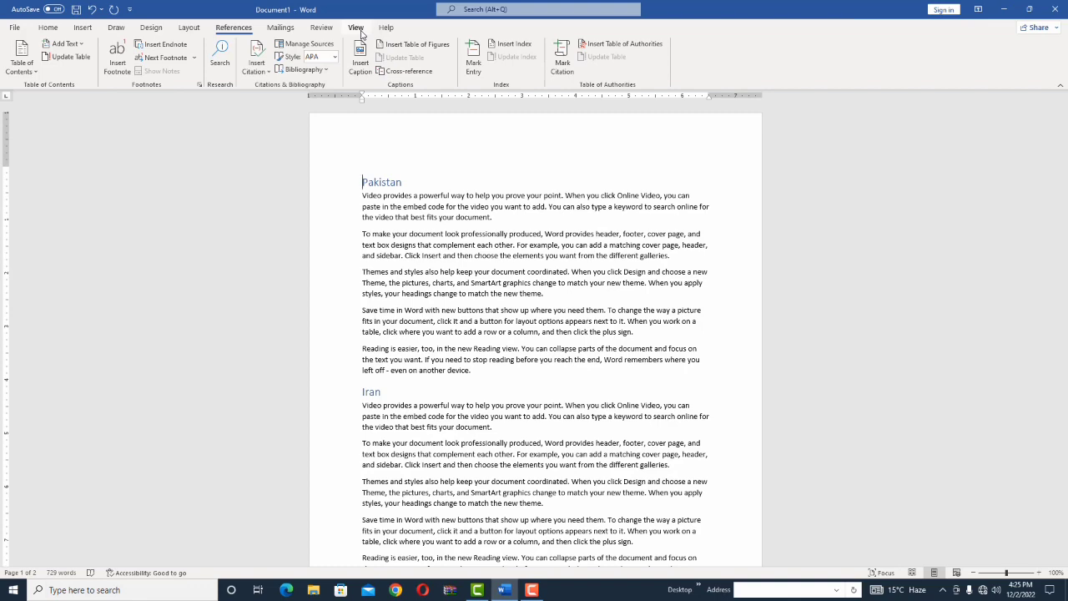
Add the line "kabul" after the third paragraph of the Iran section and format it as Heading 1
drag(1063, 269, 1063, 363)
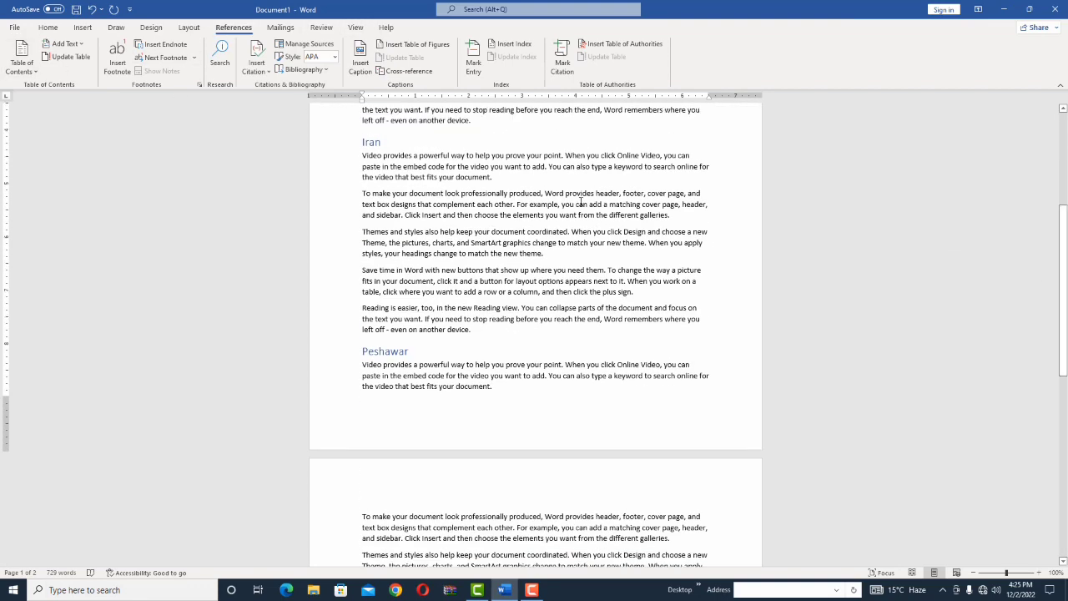
click(603, 256)
key(Return)
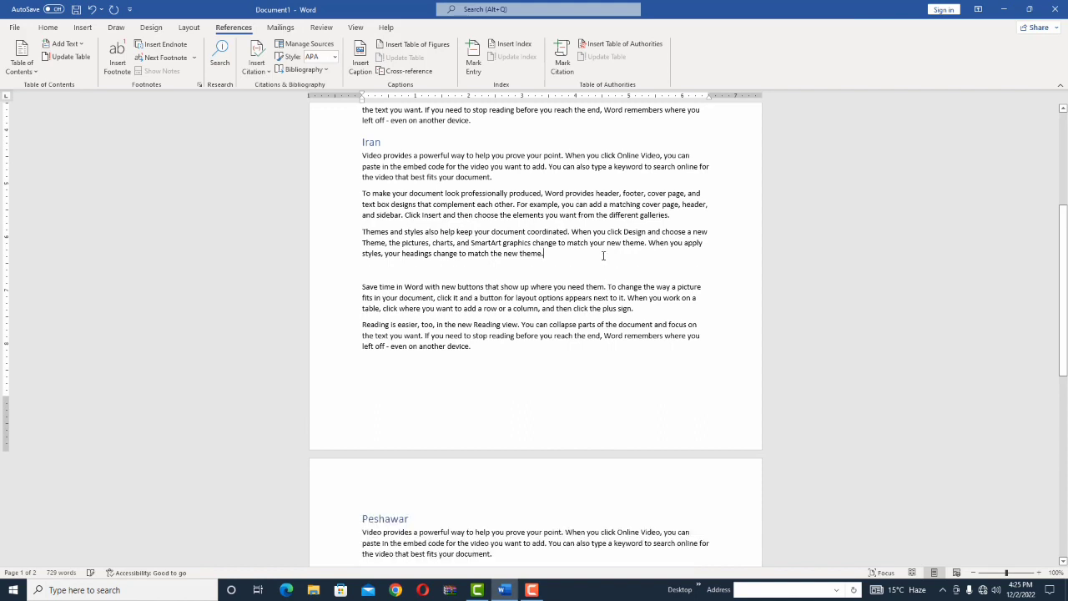
text(kabul)
drag(382, 271, 360, 270)
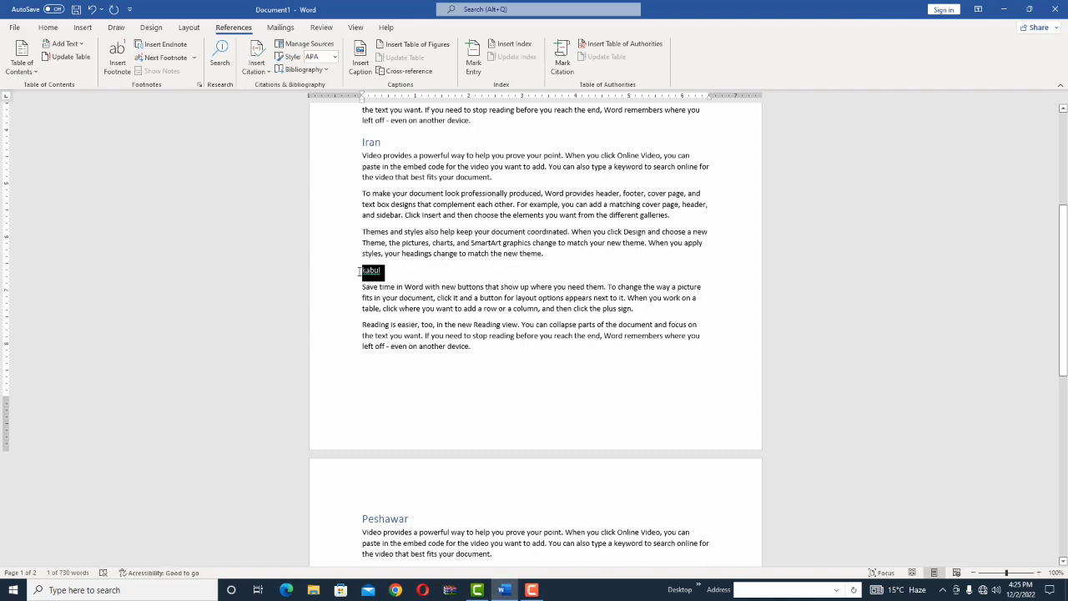
key(ctrl+alt+1)
click(517, 353)
Update the entire table of contents on page 2, including its entries as well as page numbers
scroll(600, 373, down, 5)
scroll(534, 325, down, 5)
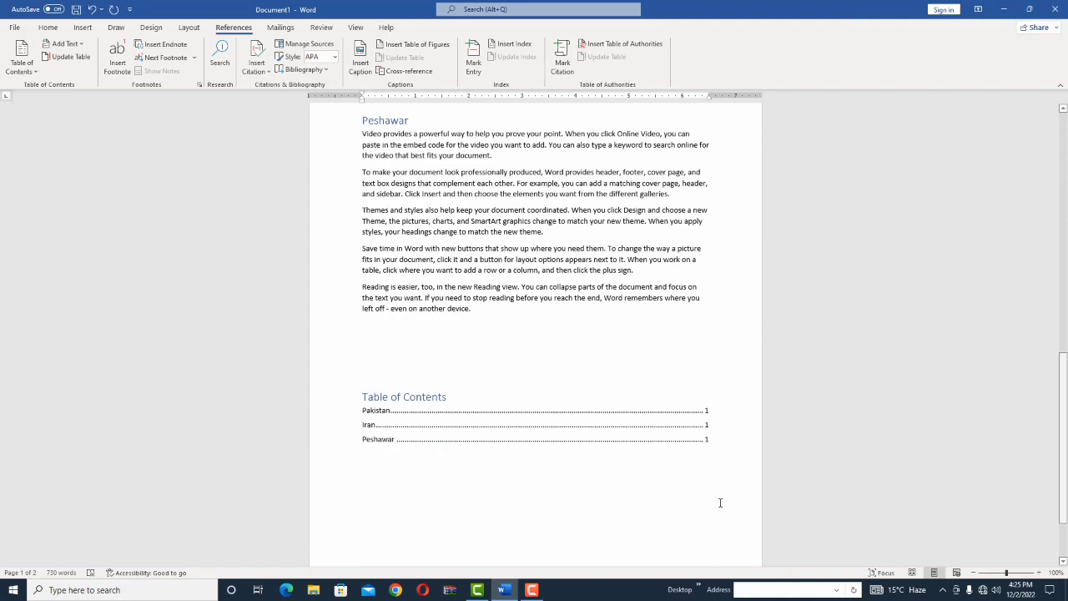
click(424, 447)
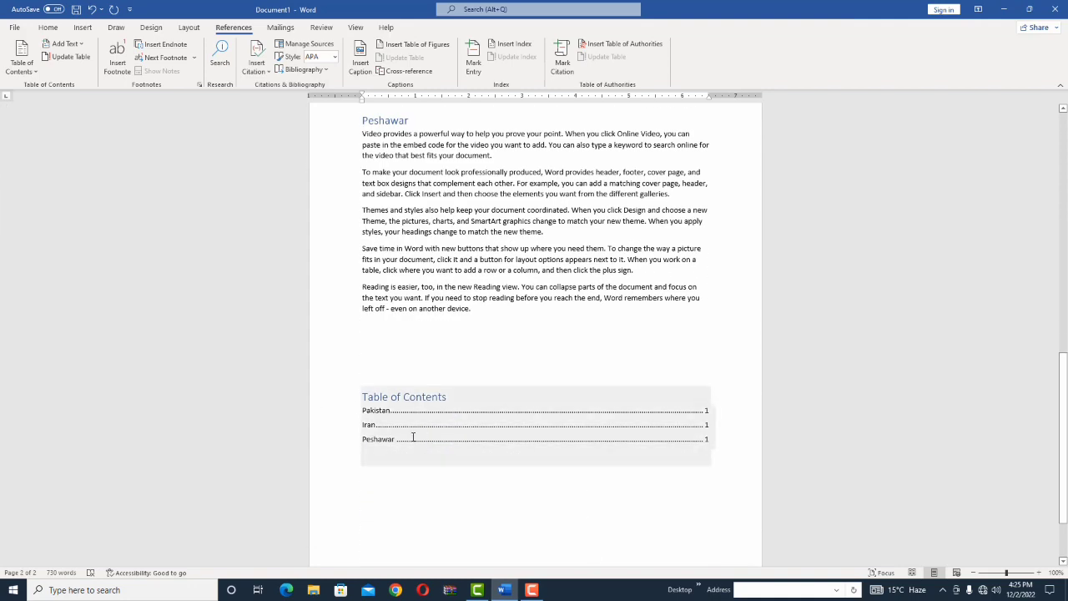
click(535, 491)
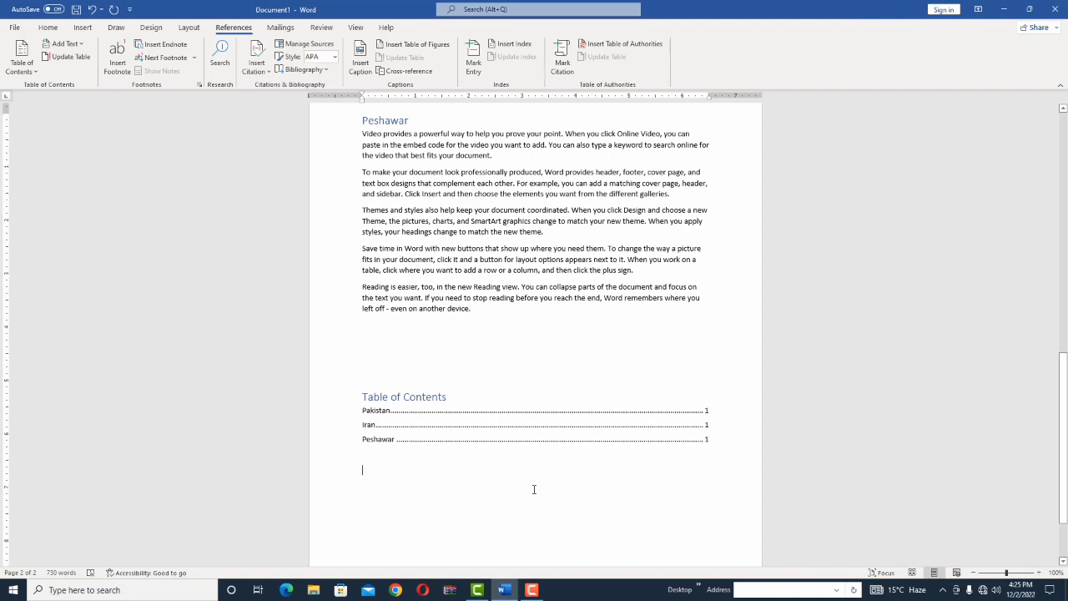
drag(493, 417, 472, 377)
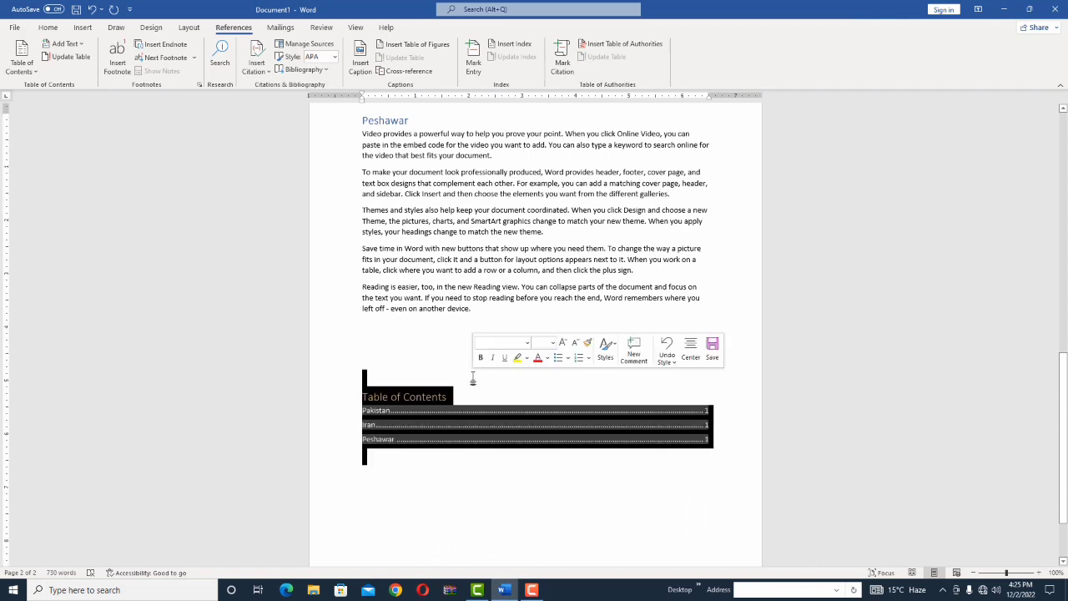
click(82, 57)
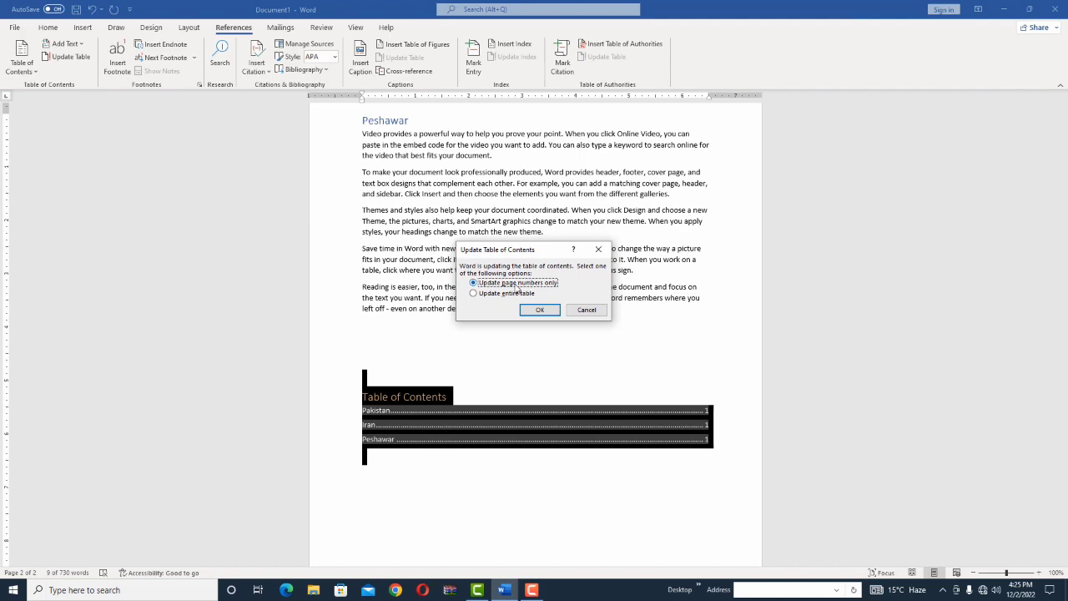
click(505, 295)
click(549, 312)
click(418, 481)
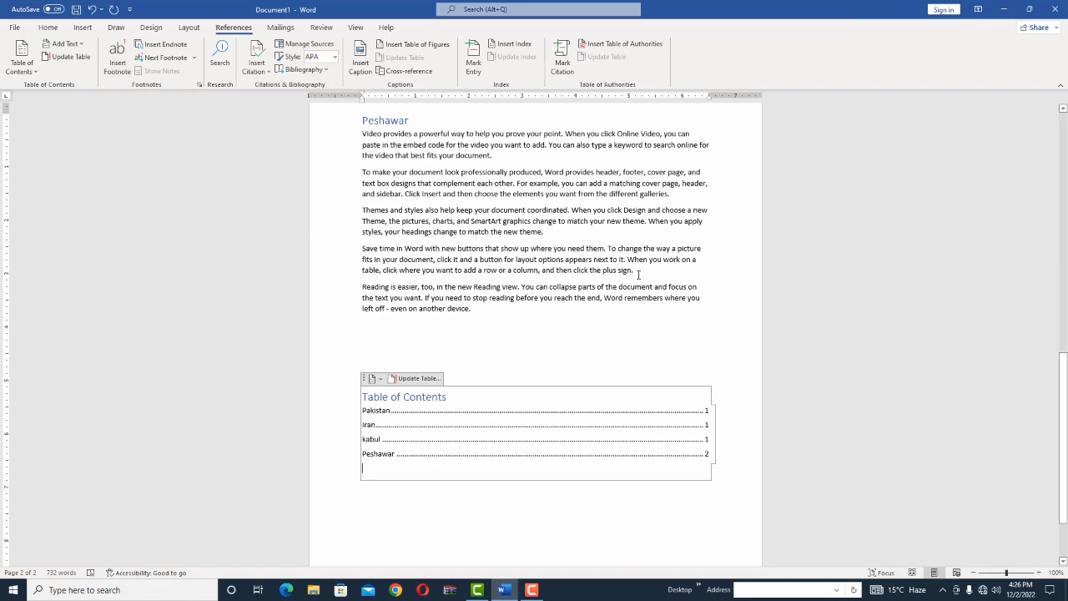
Delete all document content and generate fresh placeholder paragraphs with =rand()
key(ctrl+a)
key(Delete)
text(=rand()
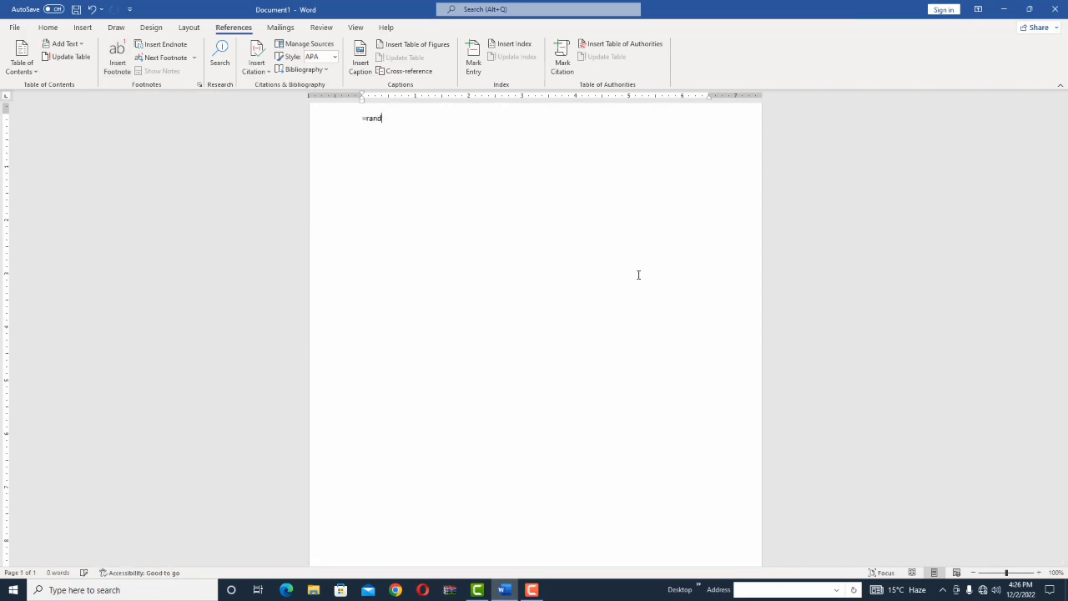
text())
key(Return)
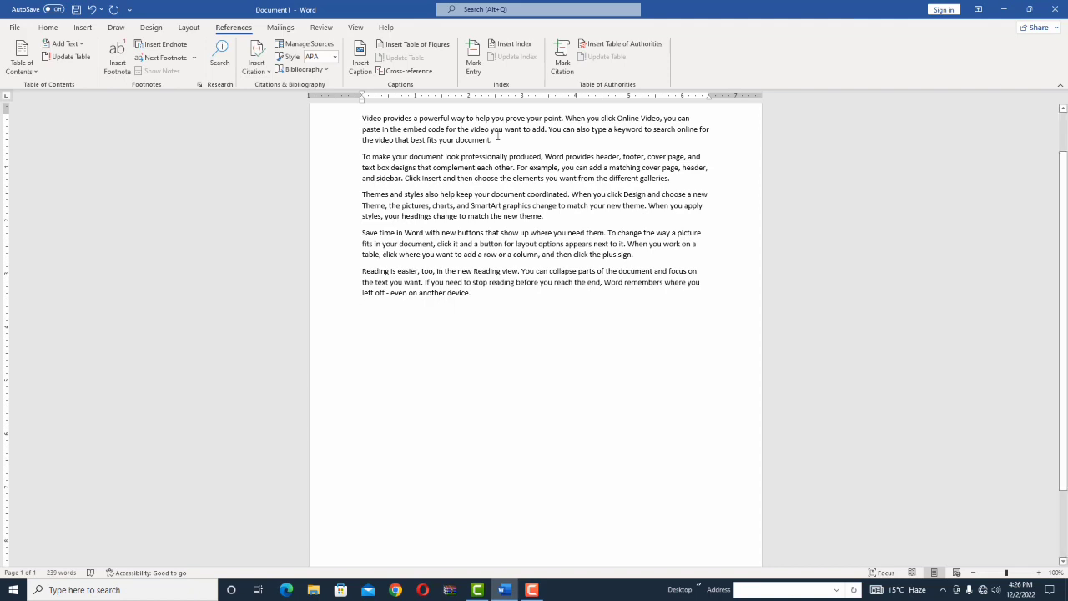
Insert a footnote for "powerful way to help" in the first paragraph with the text "welcome"
drag(492, 118, 418, 118)
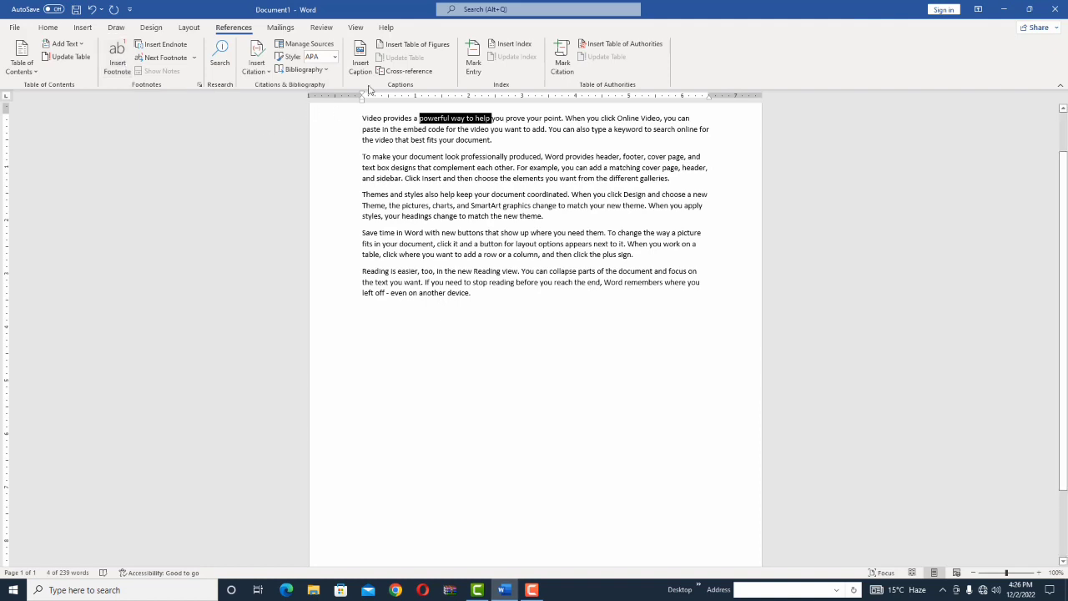
click(117, 59)
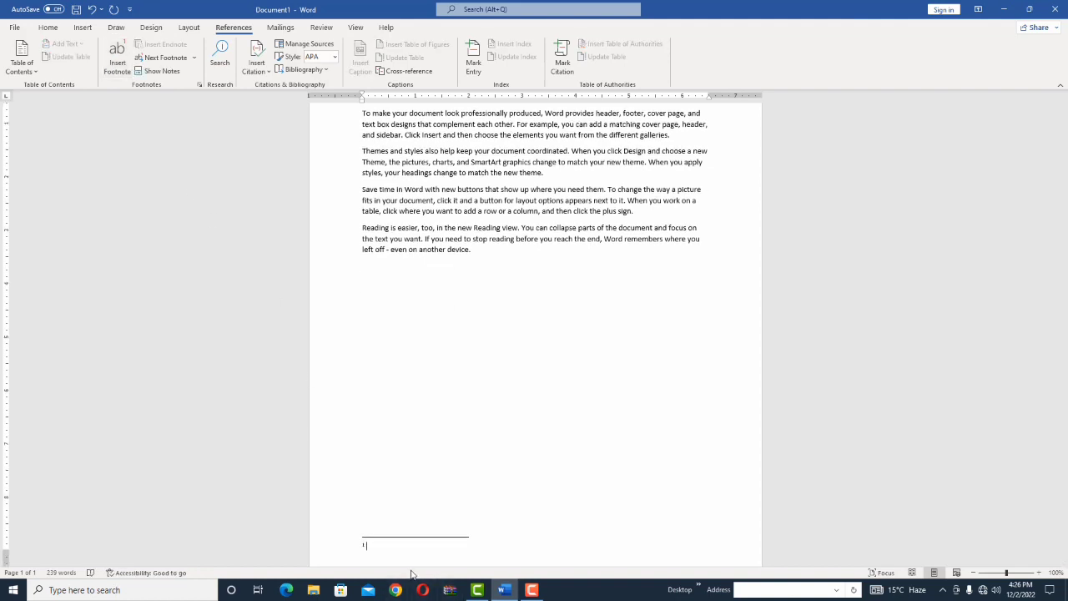
text(welcome)
Insert a second footnote for "Online Video, you" in the first paragraph with the text "handsome"
scroll(1062, 250, up, 3)
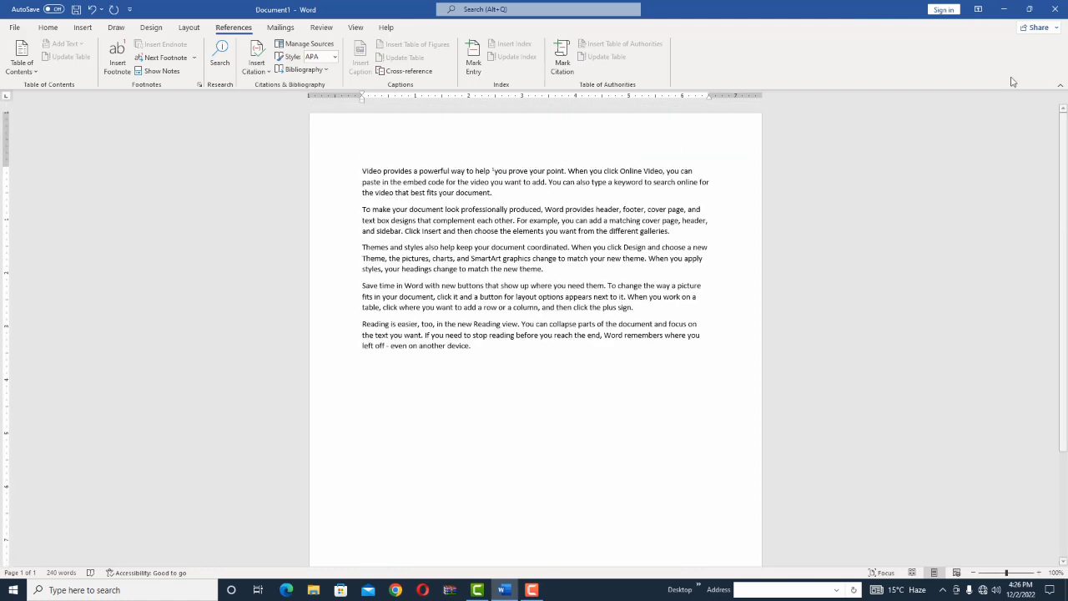
drag(672, 171, 621, 171)
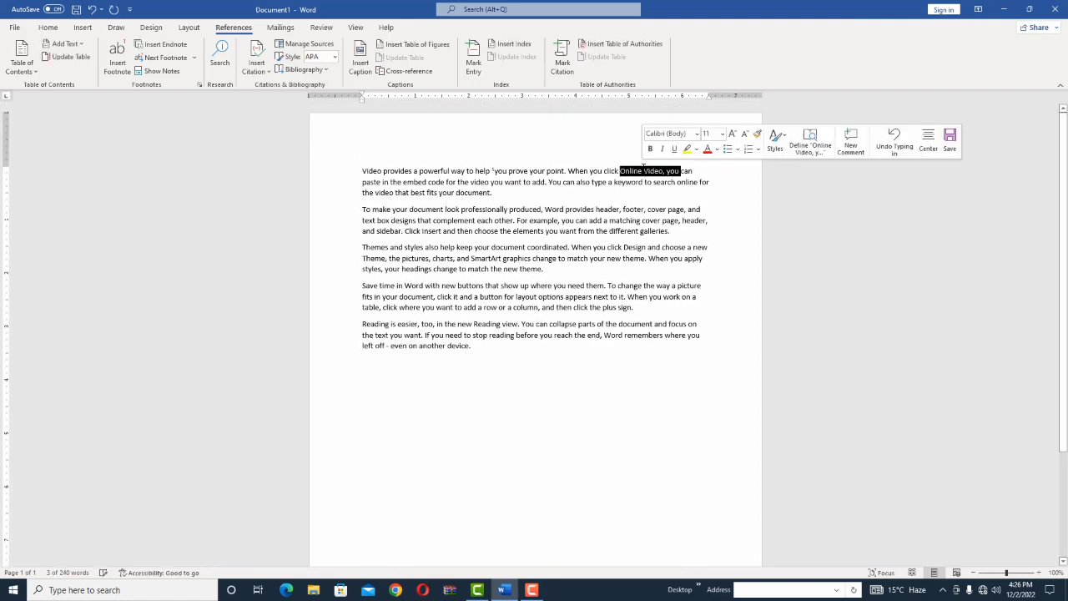
click(131, 63)
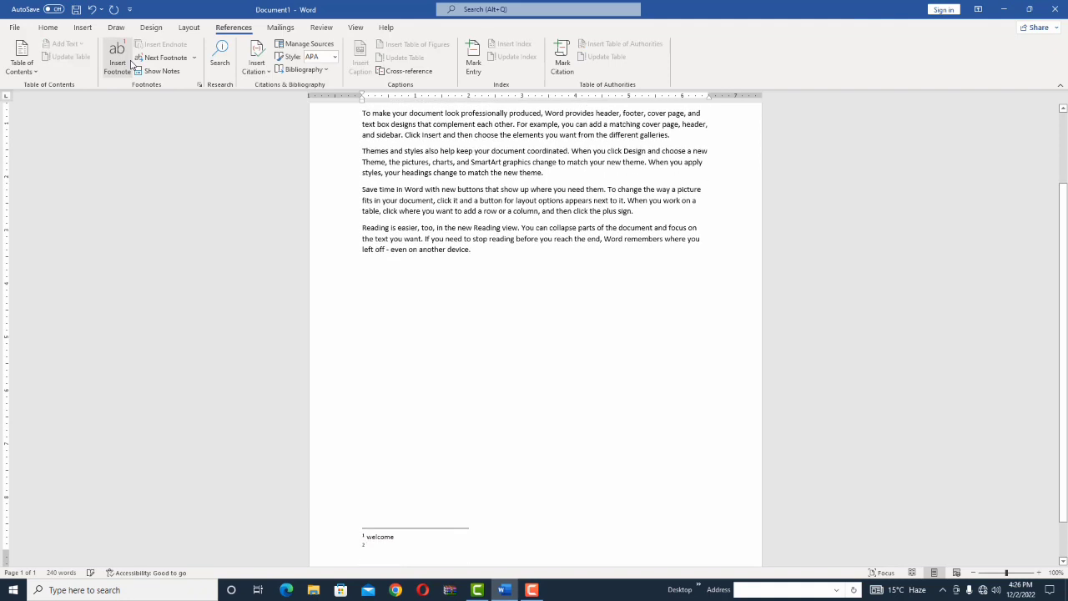
text(handsome)
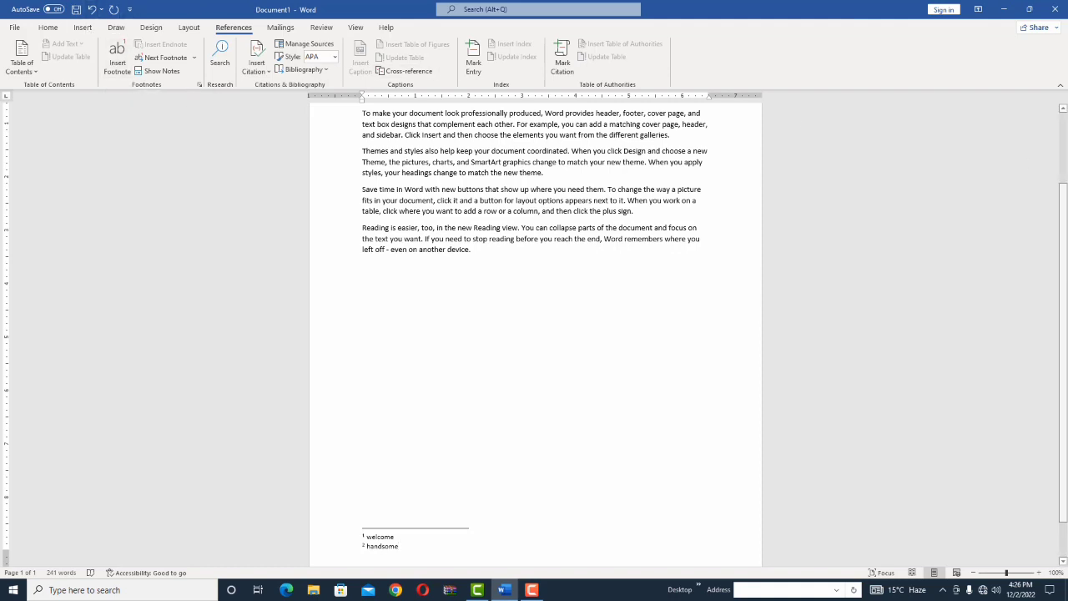
Insert an endnote for "provides header" in the second paragraph with the text "Nice to meet you"
scroll(819, 142, up, 3)
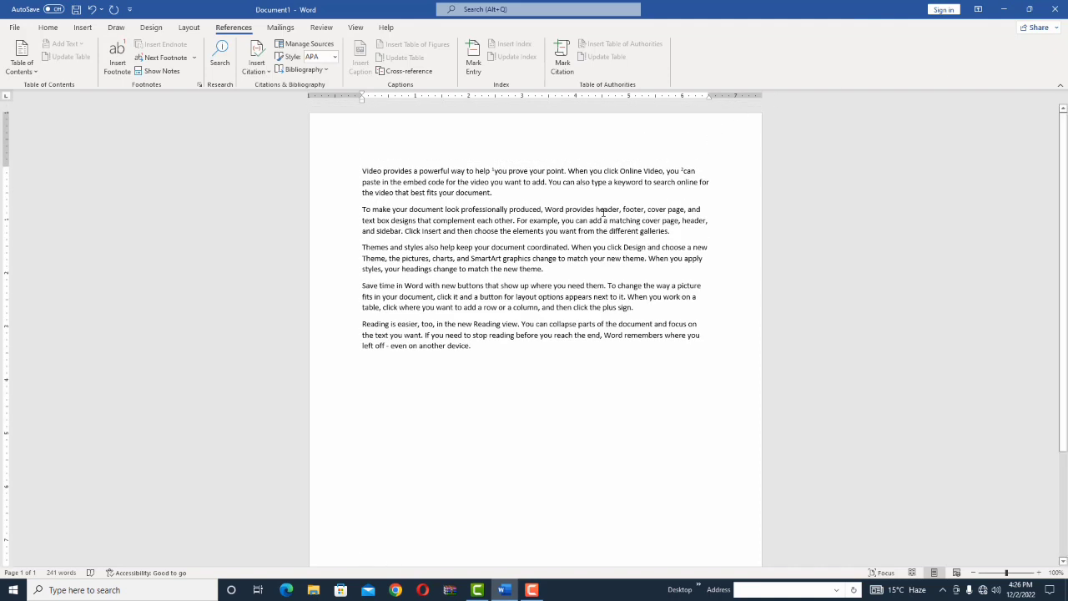
drag(604, 209, 567, 209)
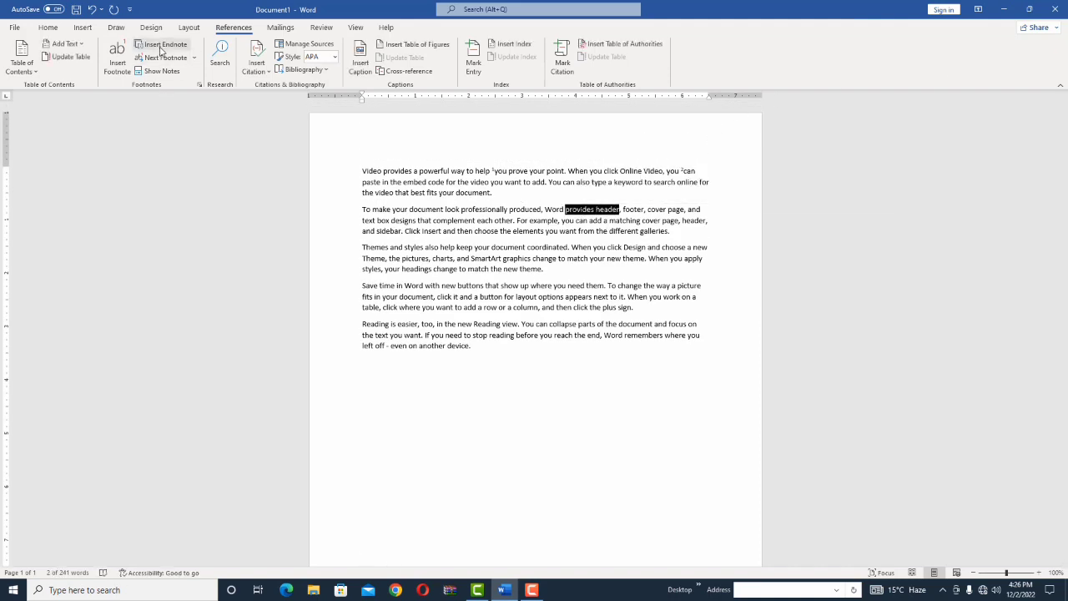
click(162, 46)
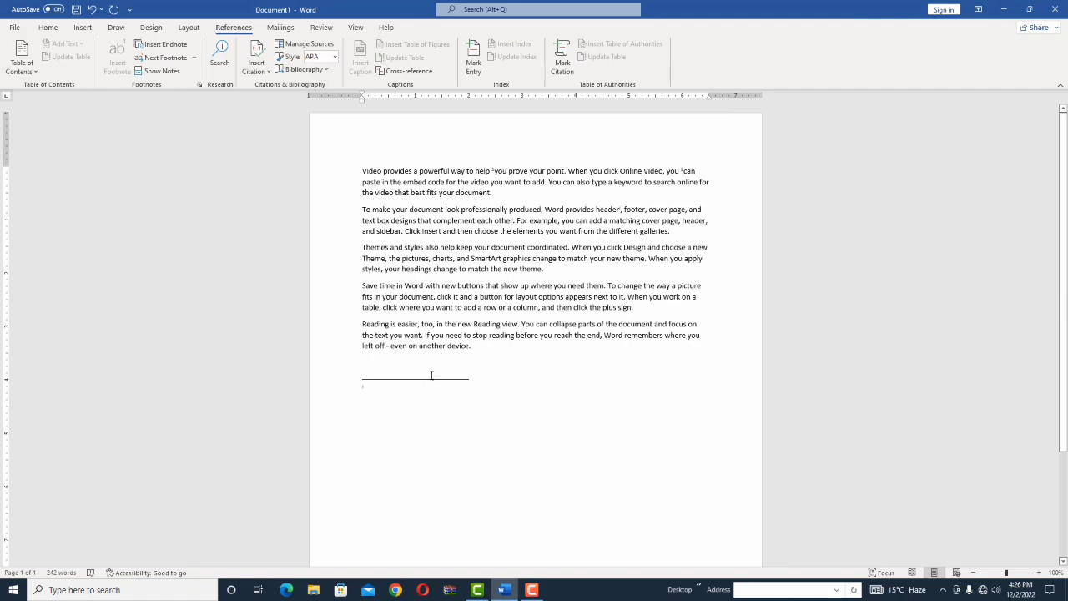
text(Ncie t)
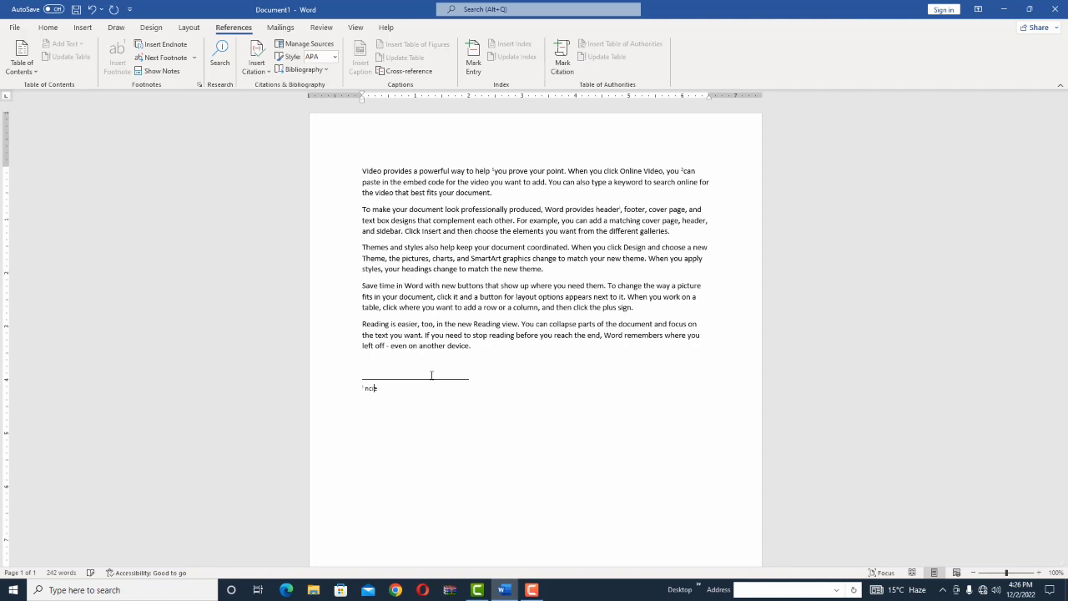
key(BackSpace)
key(BackSpace)
key(BackSpace)
key(BackSpace)
key(BackSpace)
key(BackSpace)
text(nice to mee tyo)
key(BackSpace)
key(BackSpace)
key(BackSpace)
key(BackSpace)
key(BackSpace)
text(to meet you)
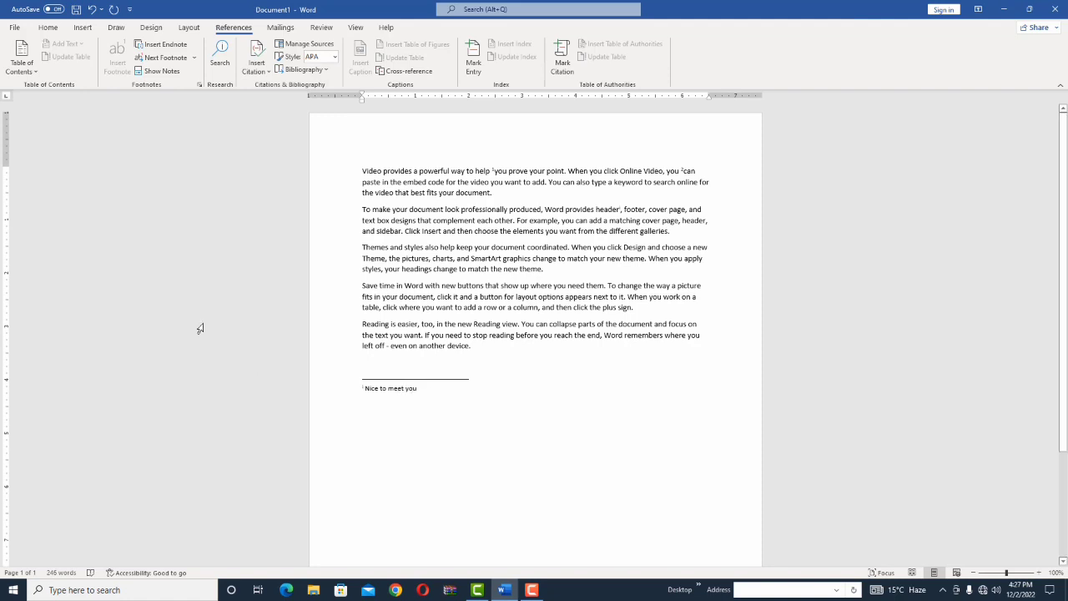
Insert a second endnote for "styles also help" in the third paragraph with the text "likely"
drag(456, 248, 403, 248)
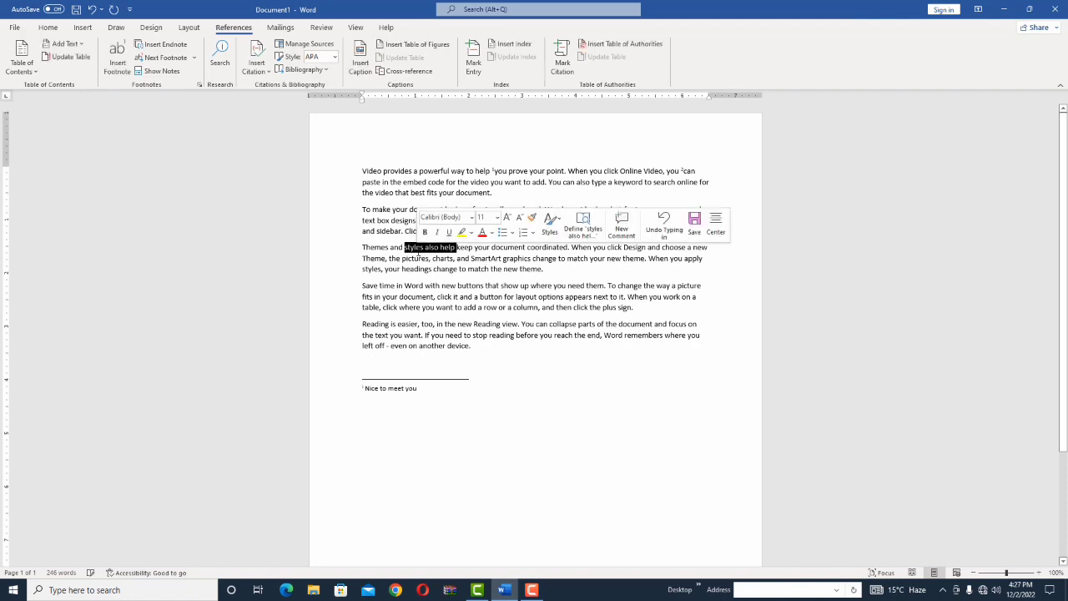
click(140, 45)
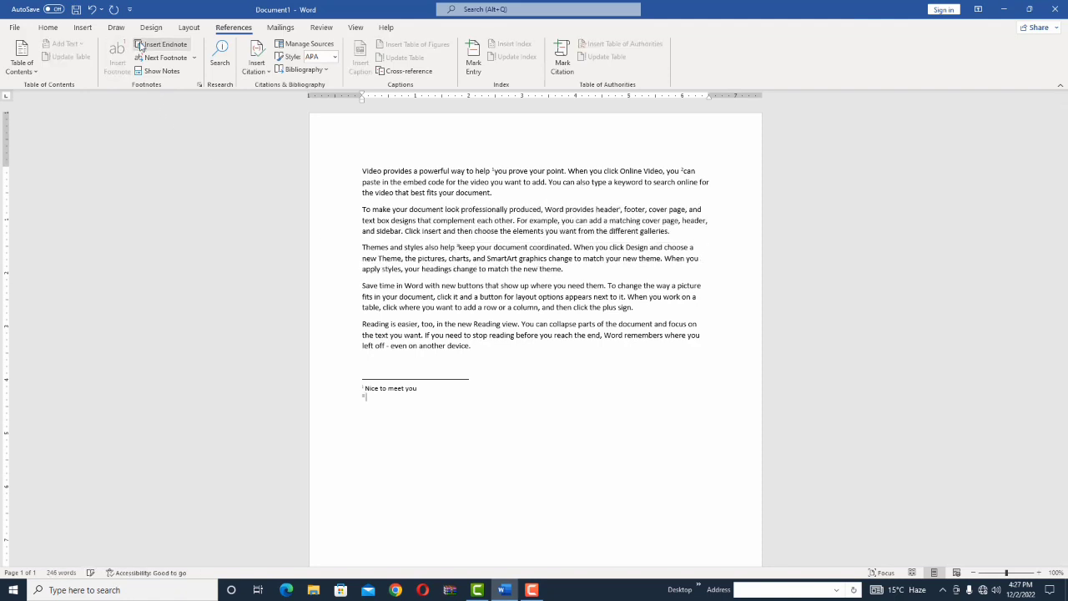
text(likely)
click(472, 209)
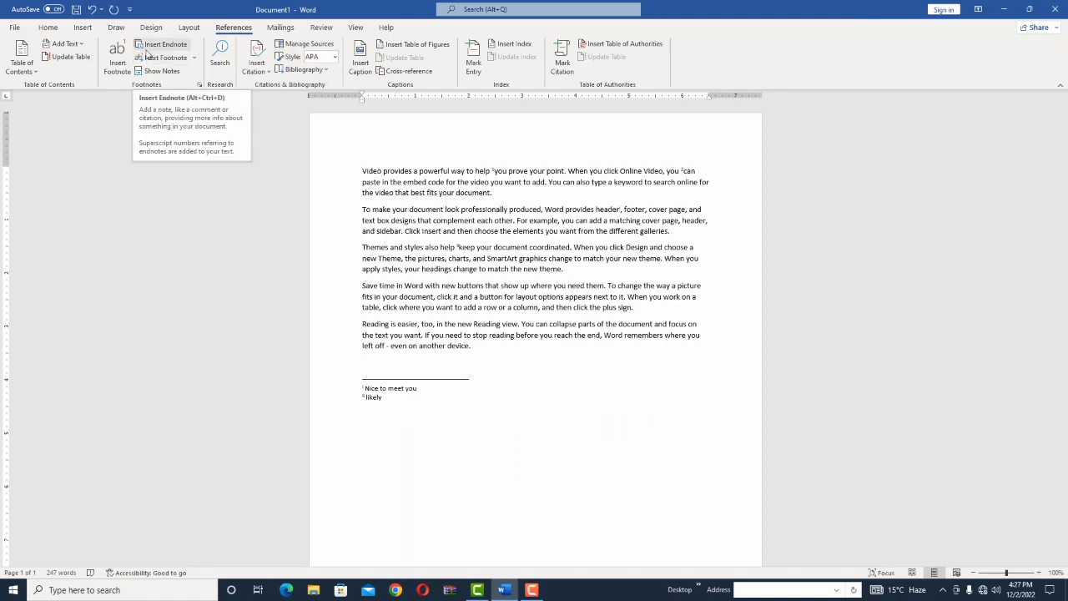
Go to the previous footnote reference and to the previous endnote reference, and preview the endnote in the second paragraph
click(195, 58)
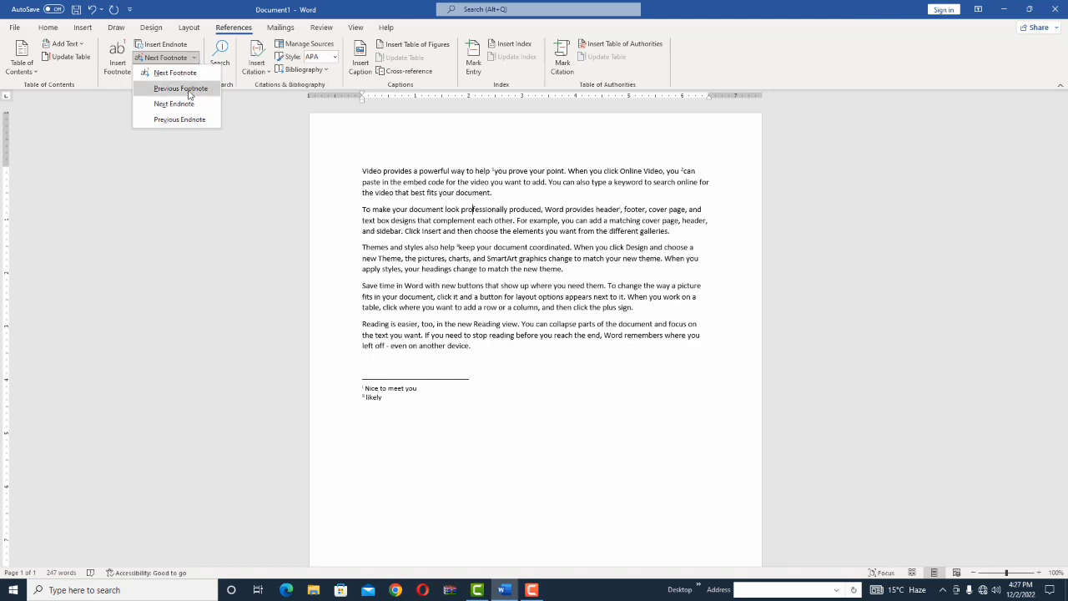
click(188, 93)
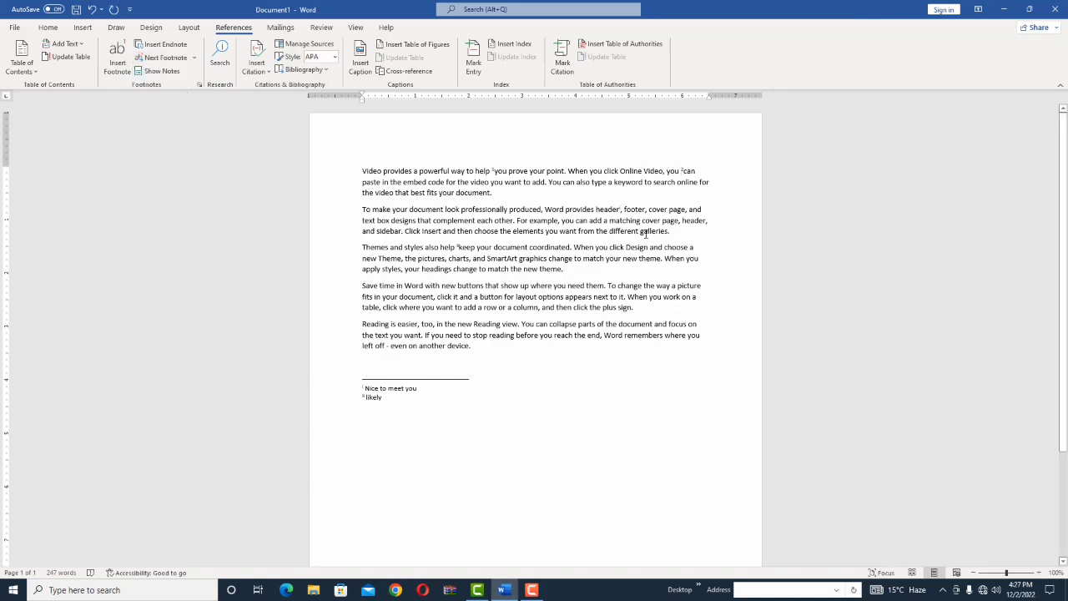
mouse_move(686, 171)
click(194, 57)
click(182, 120)
mouse_move(623, 210)
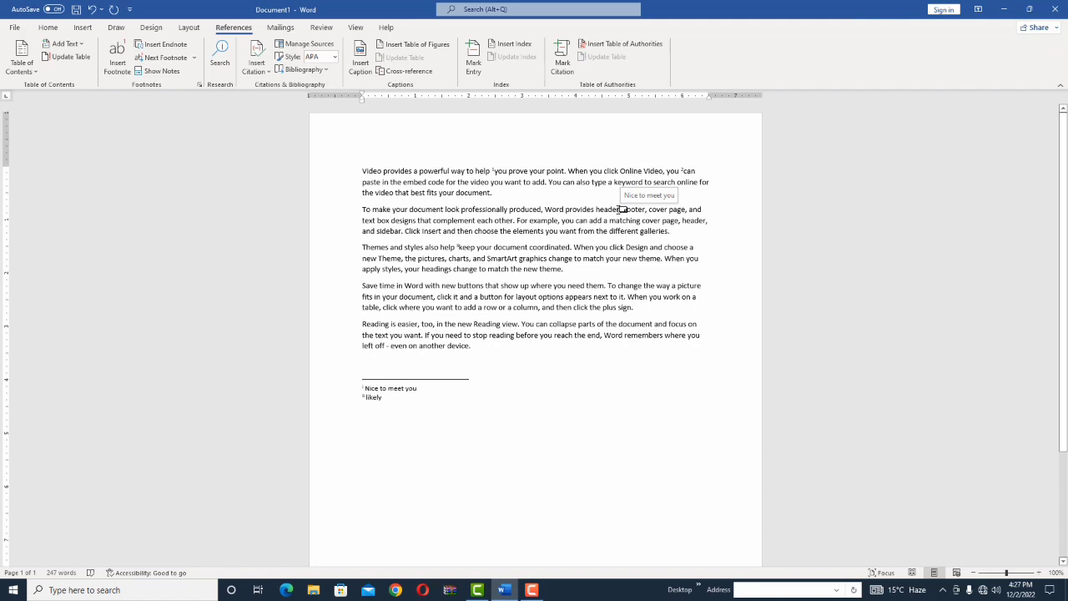
Show the document's notes, choosing to view the endnote area
click(178, 74)
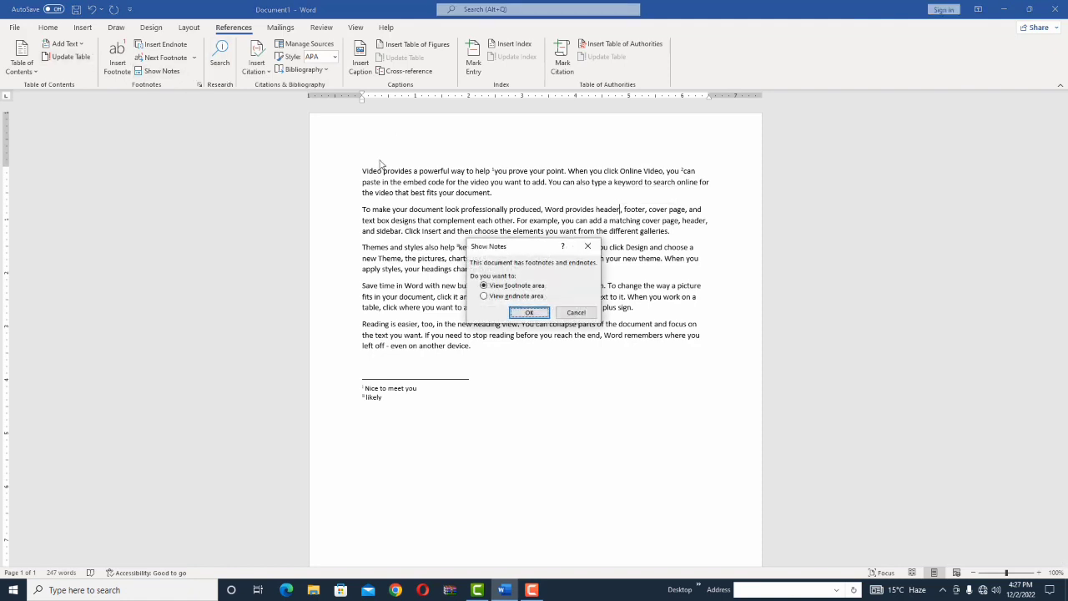
click(515, 297)
click(539, 315)
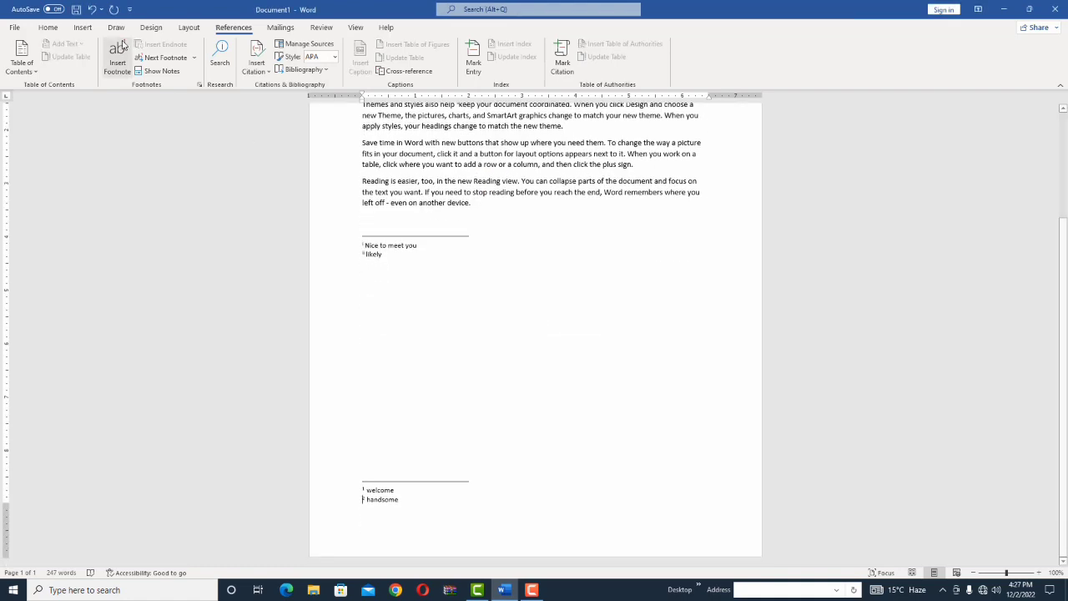
click(146, 72)
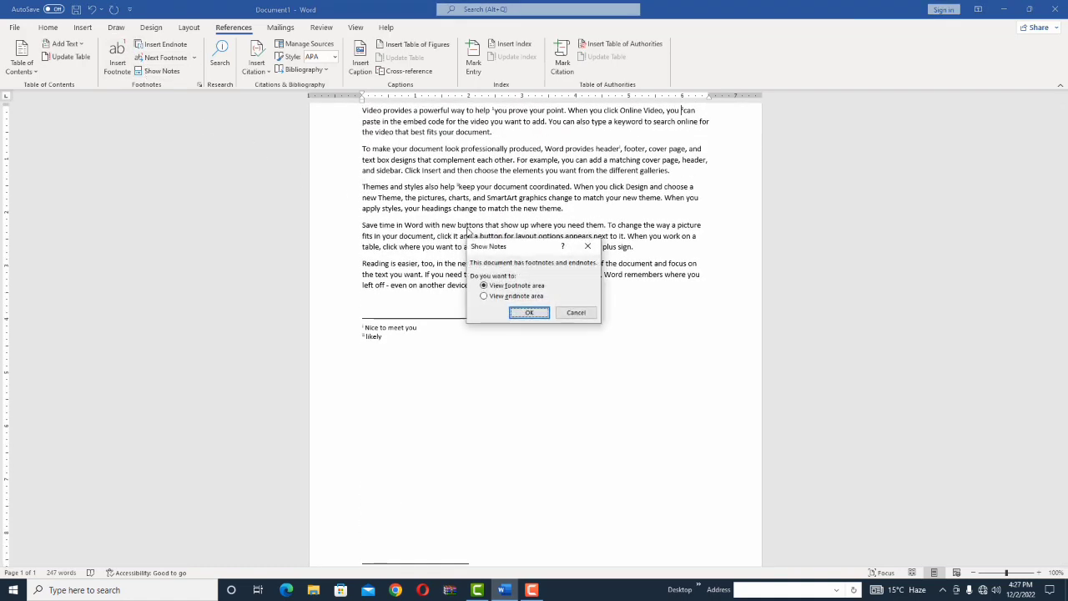
click(501, 296)
click(518, 312)
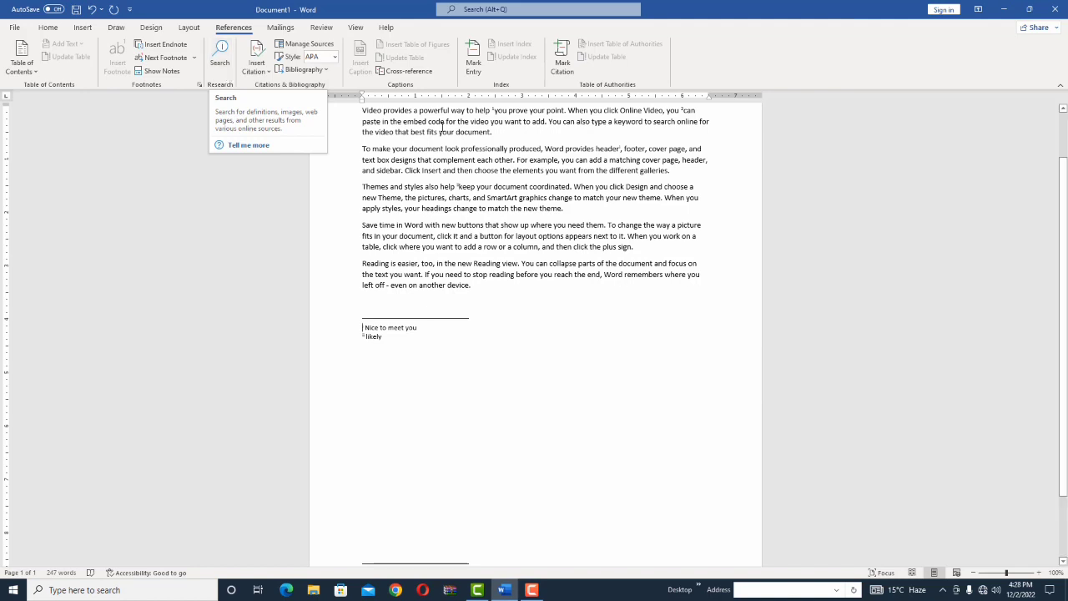
Delete the entire document content, including all body paragraphs with their footnotes and endnotes
key(ctrl+a)
key(Delete)
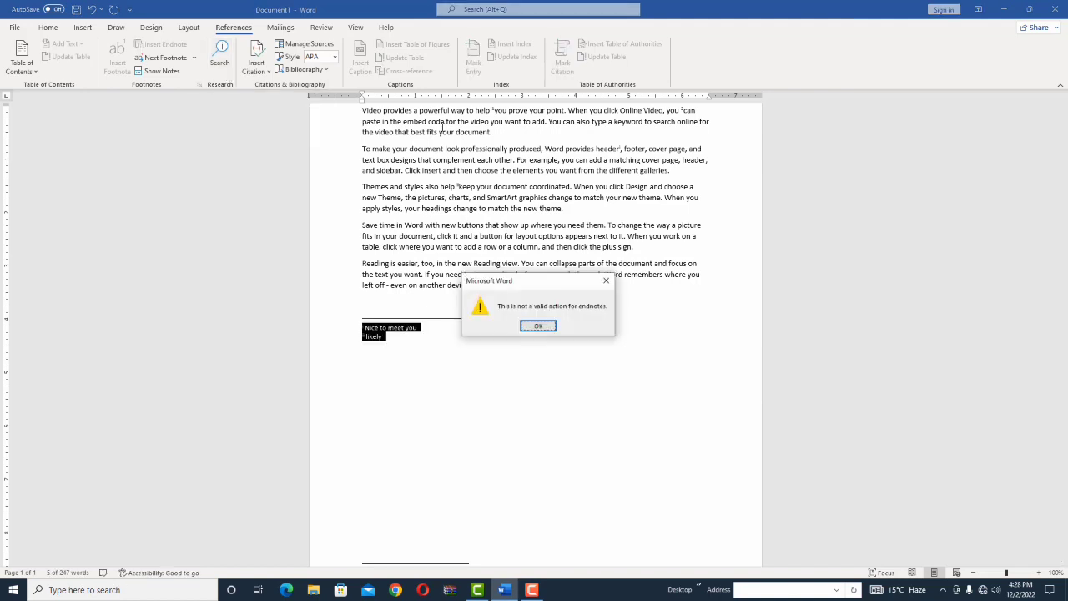
click(605, 280)
click(603, 274)
key(ctrl+a)
key(Delete)
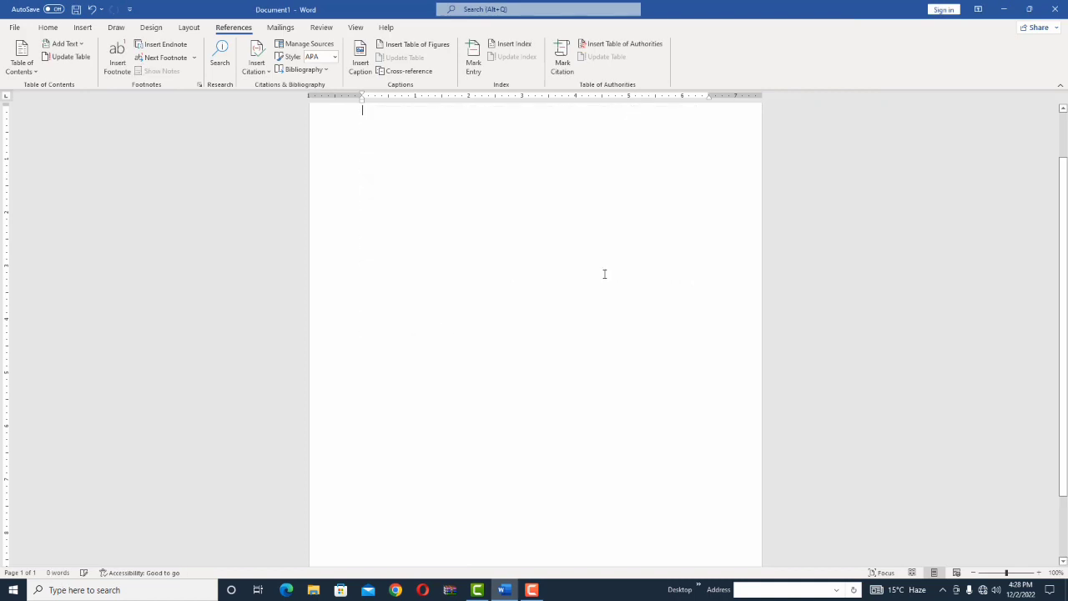
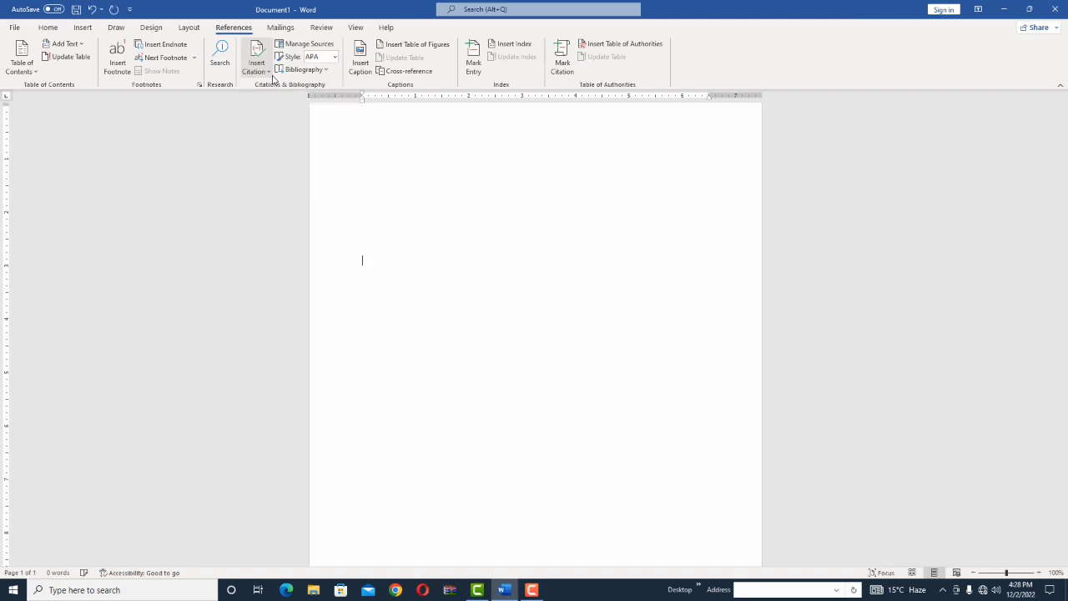
Generate placeholder paragraphs with =rand() and paste a second copy of them below the originals
text(=rand())
key(Return)
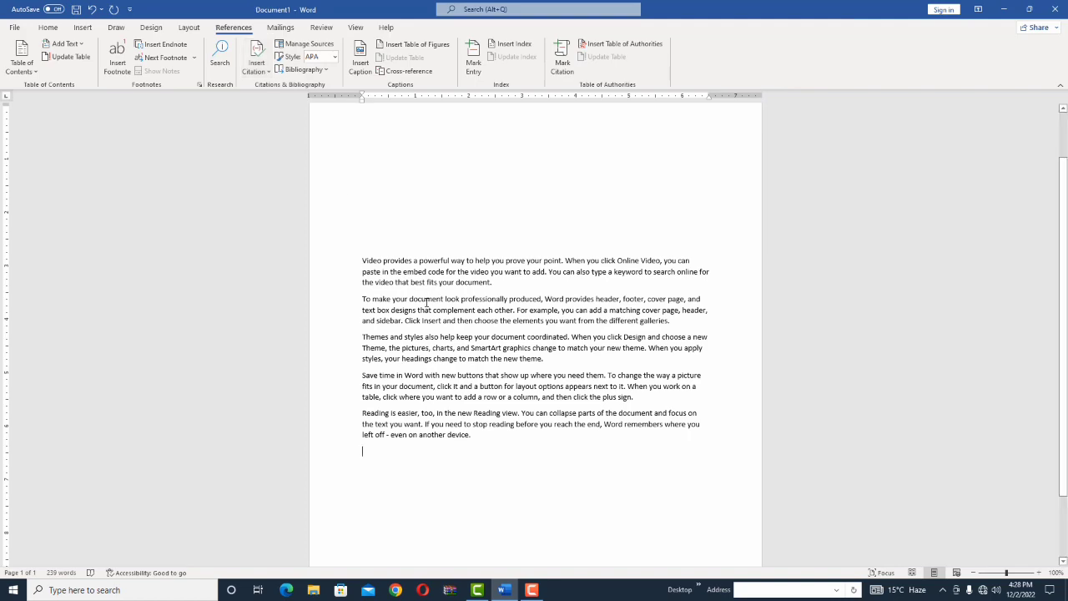
drag(527, 454, 386, 254)
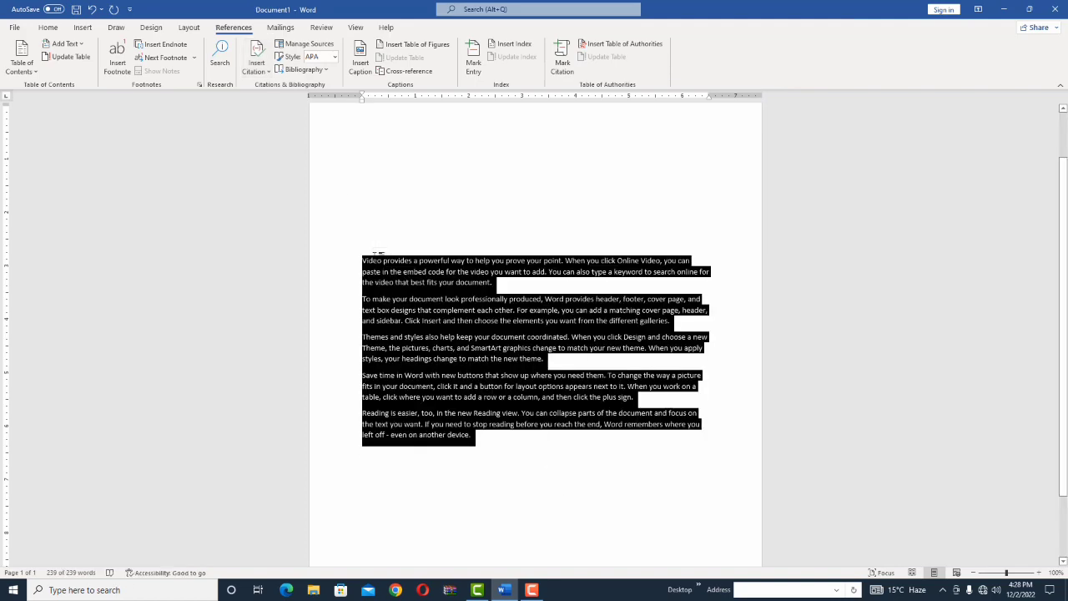
key(ctrl+c)
key(ctrl+v)
key(ctrl+v)
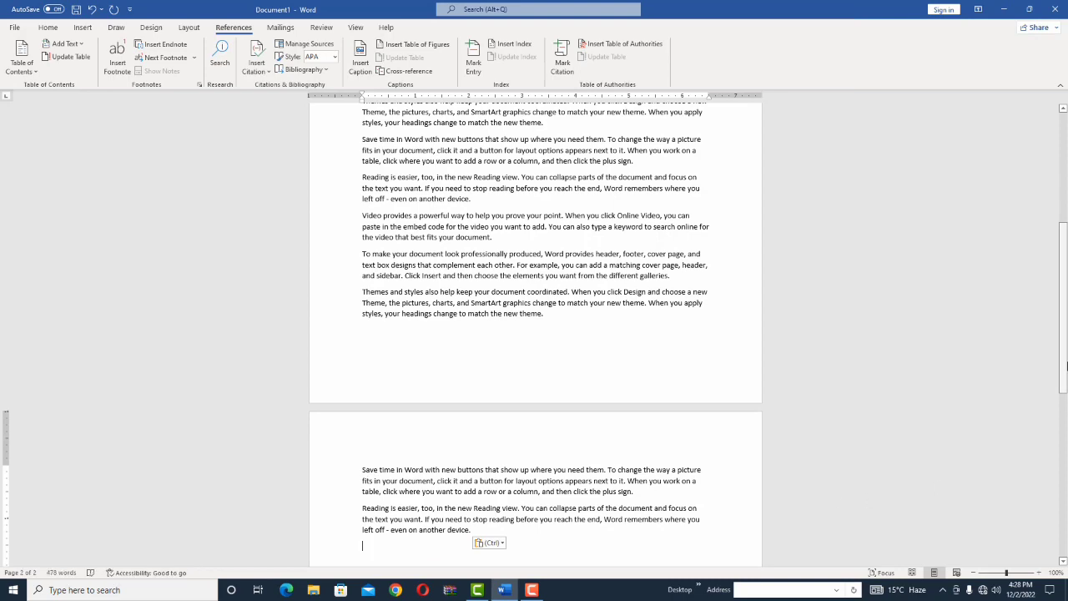
Start a new citation source of type Book on the blank line at the document's start and enter the author's name
scroll(534, 333, up, 12)
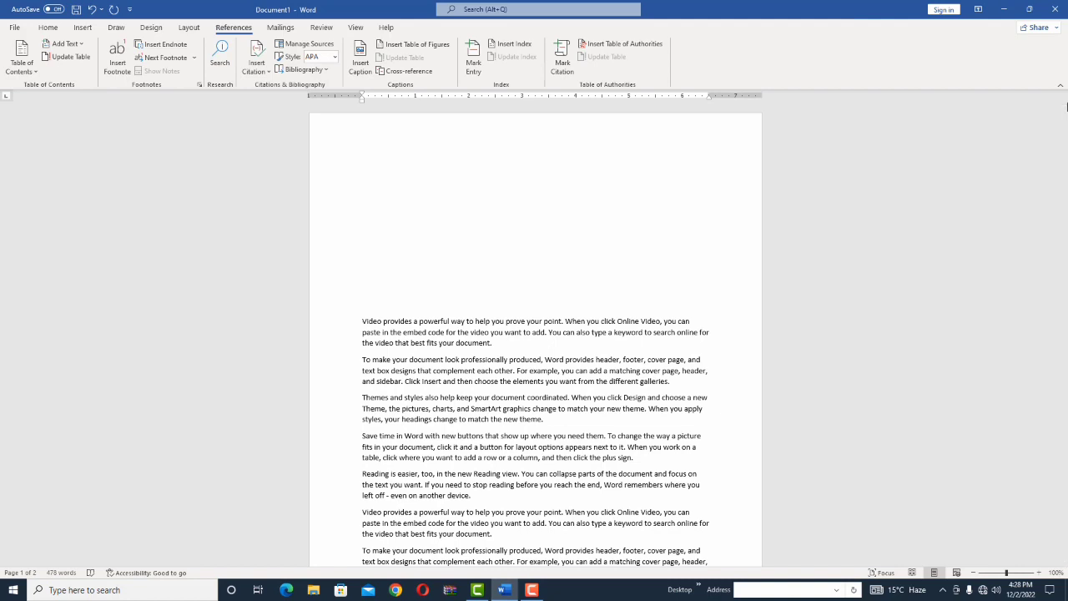
click(440, 162)
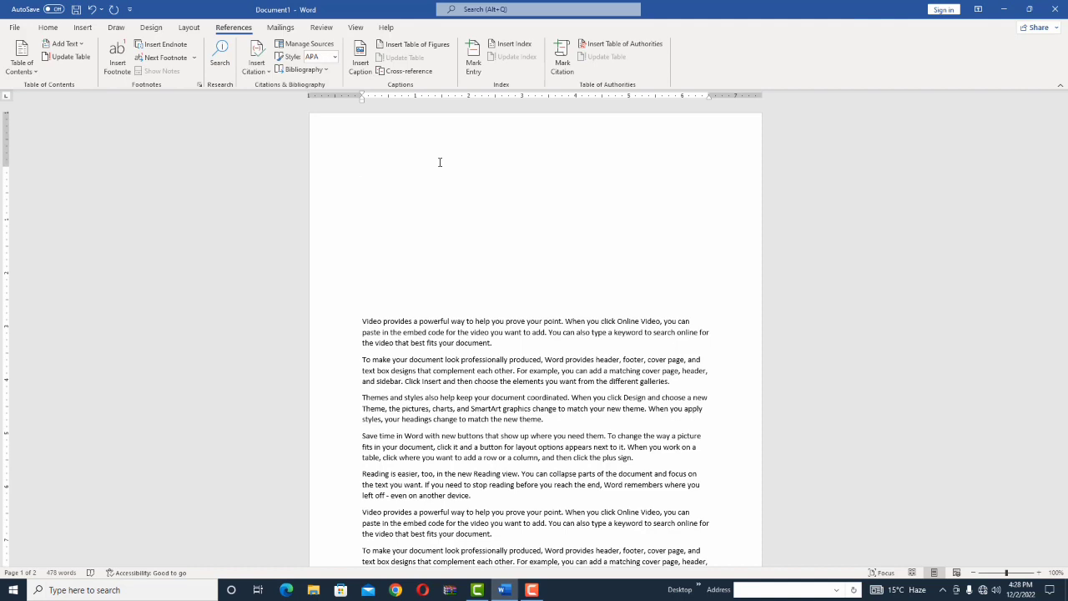
click(256, 60)
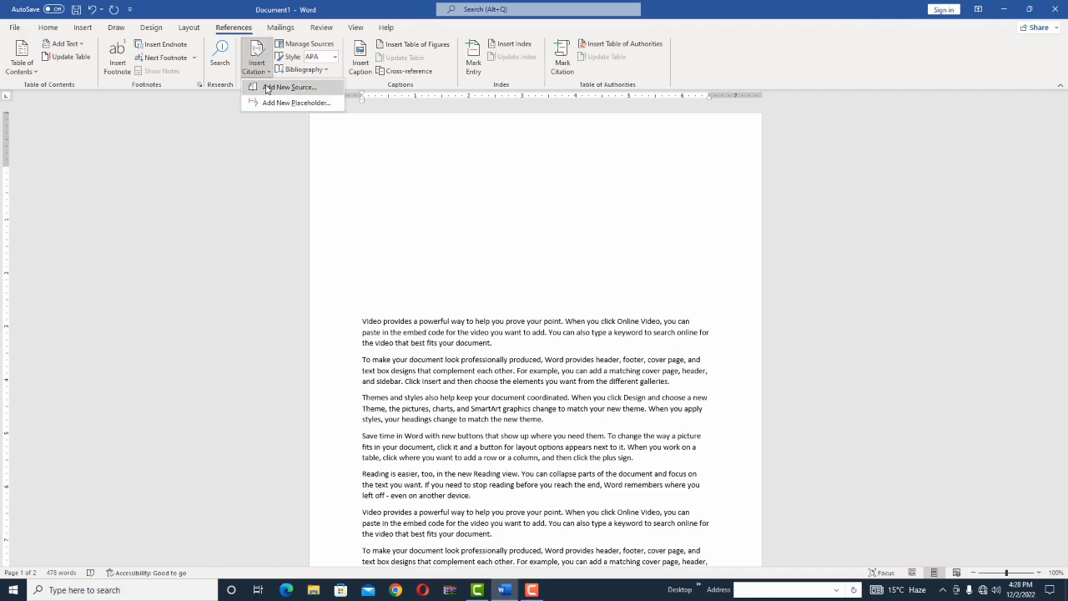
click(267, 88)
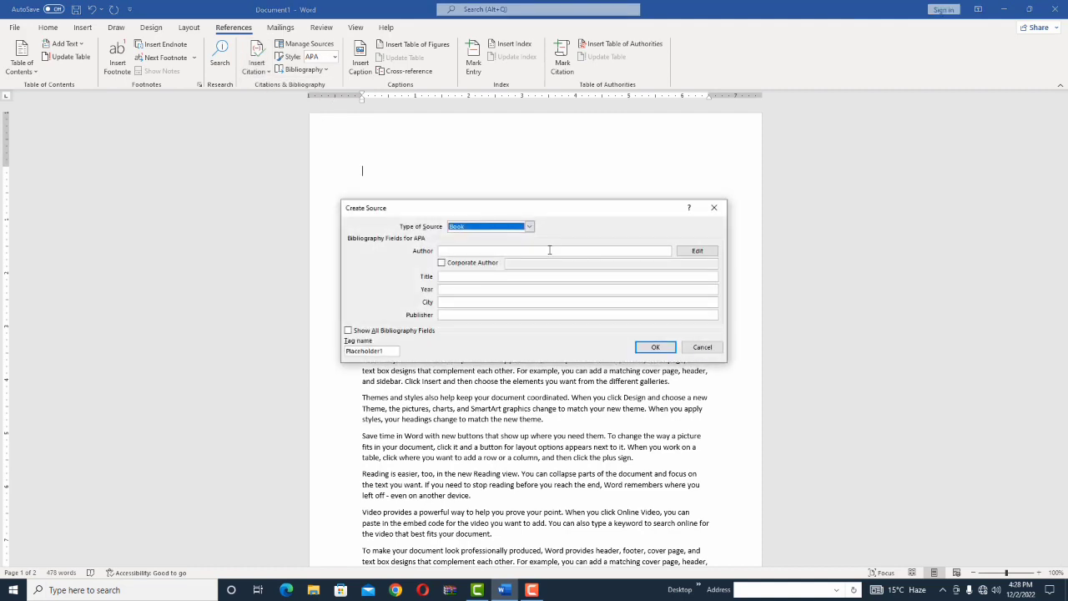
click(529, 226)
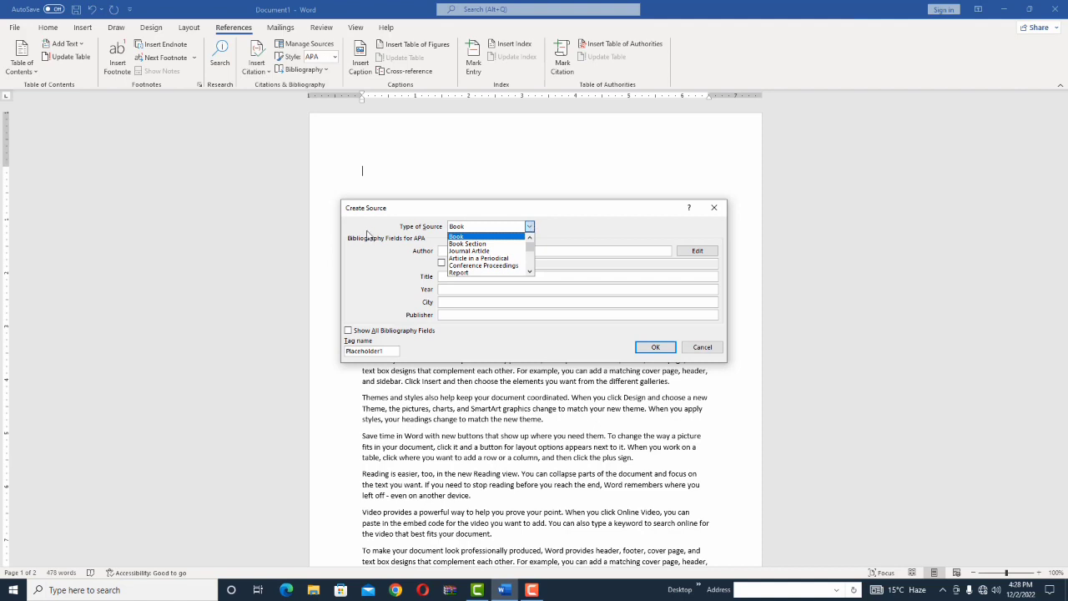
click(463, 240)
click(459, 251)
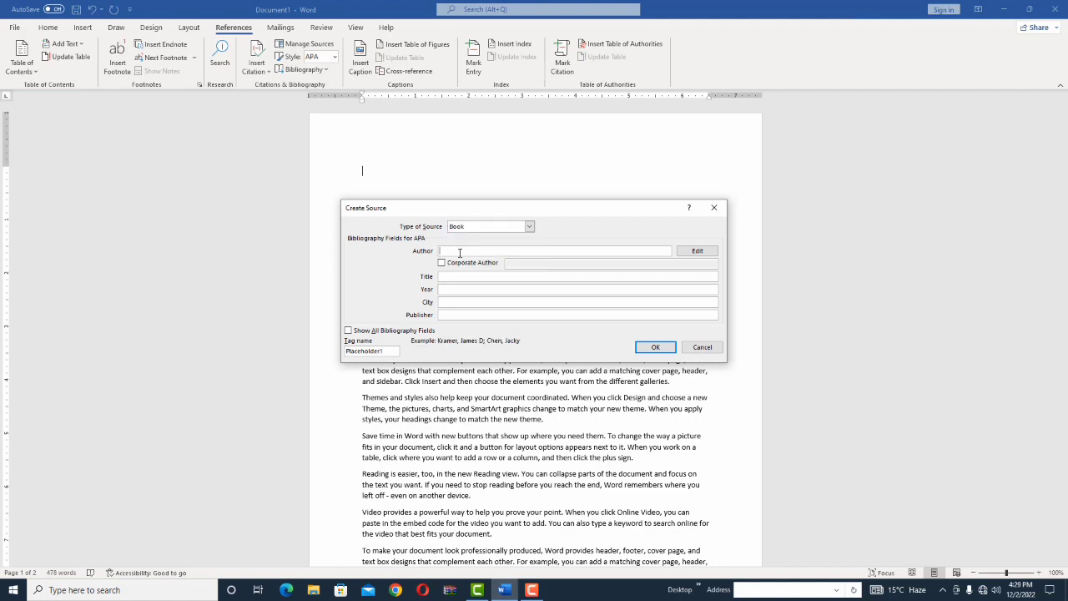
text(ali)
Set the source's title to "history of computer" and its year to 2022
click(494, 277)
text(host)
key(BackSpace)
key(BackSpace)
key(BackSpace)
key(BackSpace)
text(history com)
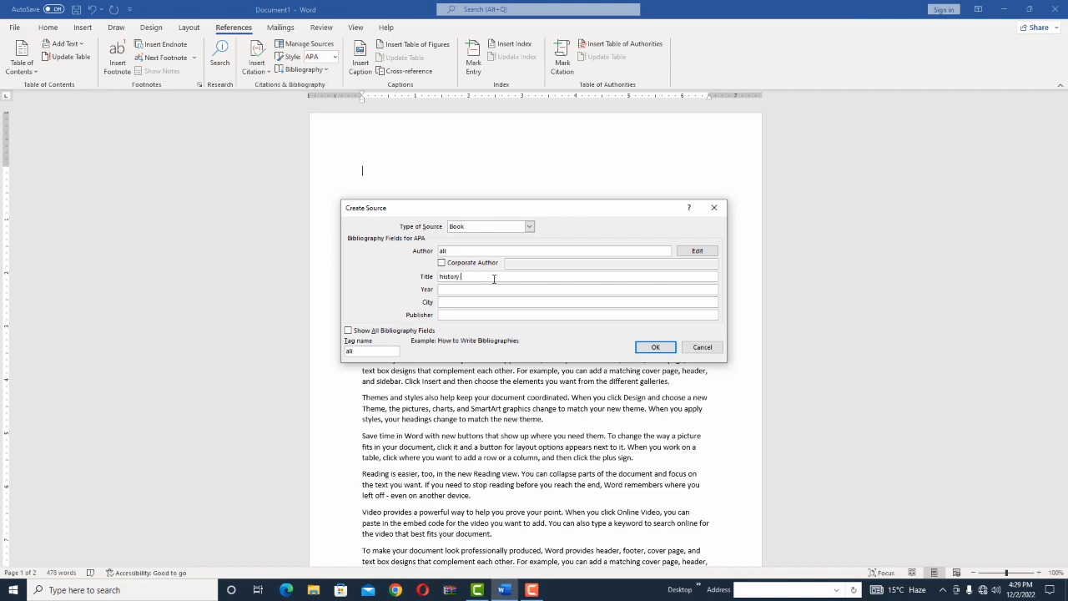
key(BackSpace)
key(BackSpace)
key(BackSpace)
text(of computer)
click(556, 289)
text(2022)
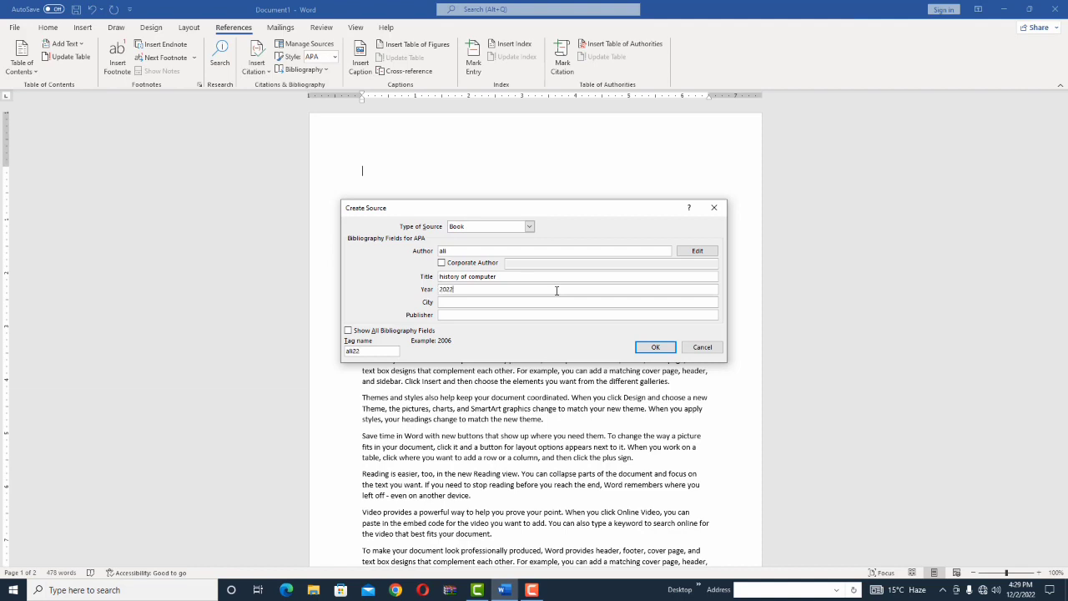
Set the source's city to "peshawar" and its publisher to "peshawra books store"
click(508, 300)
text(peshawar)
click(476, 316)
text(peshawra books s)
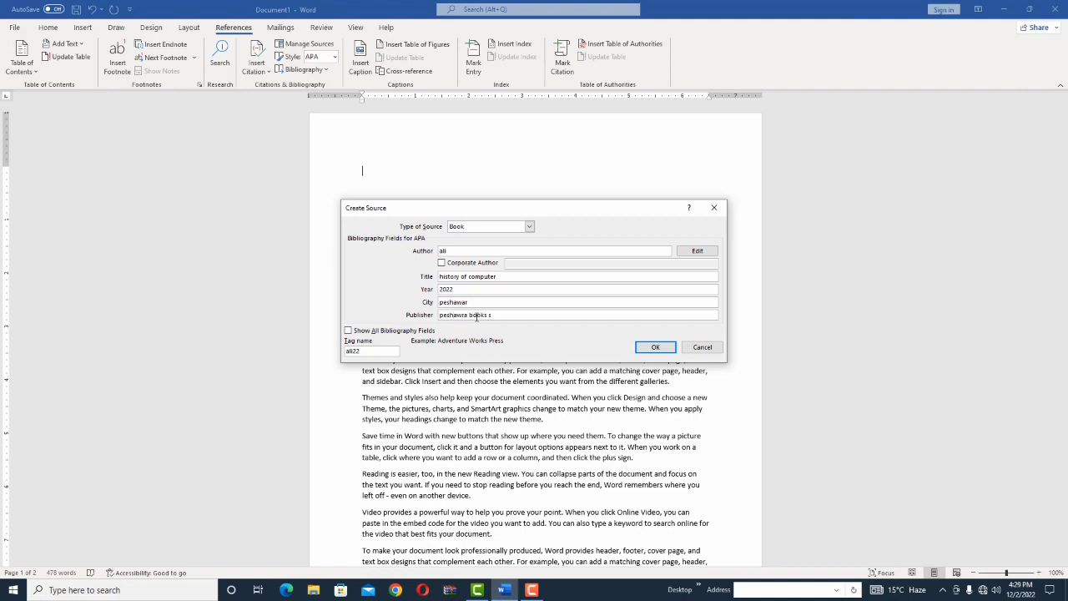
text(tore)
Show all bibliography fields for the source and enter the editor's name
click(359, 333)
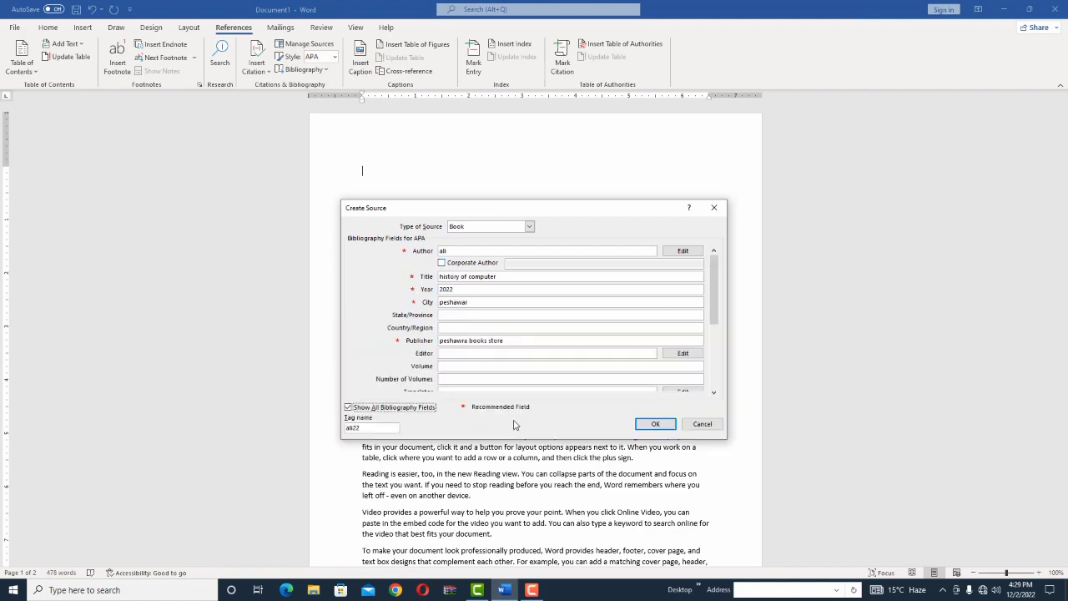
click(489, 354)
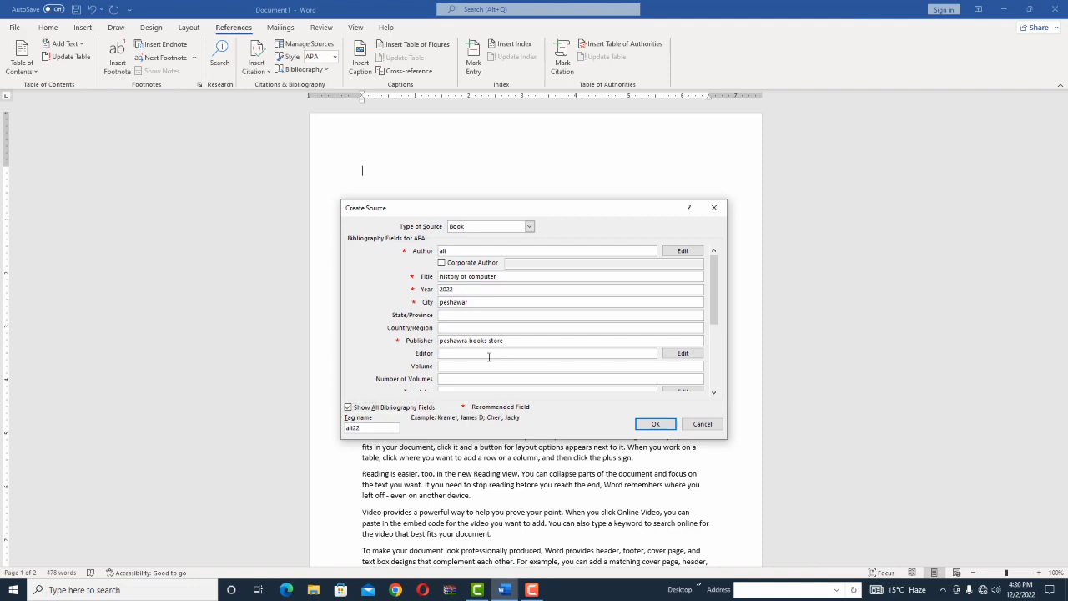
text(asdd)
key(BackSpace)
key(BackSpace)
key(BackSpace)
key(BackSpace)
text(aamd)
key(Tab)
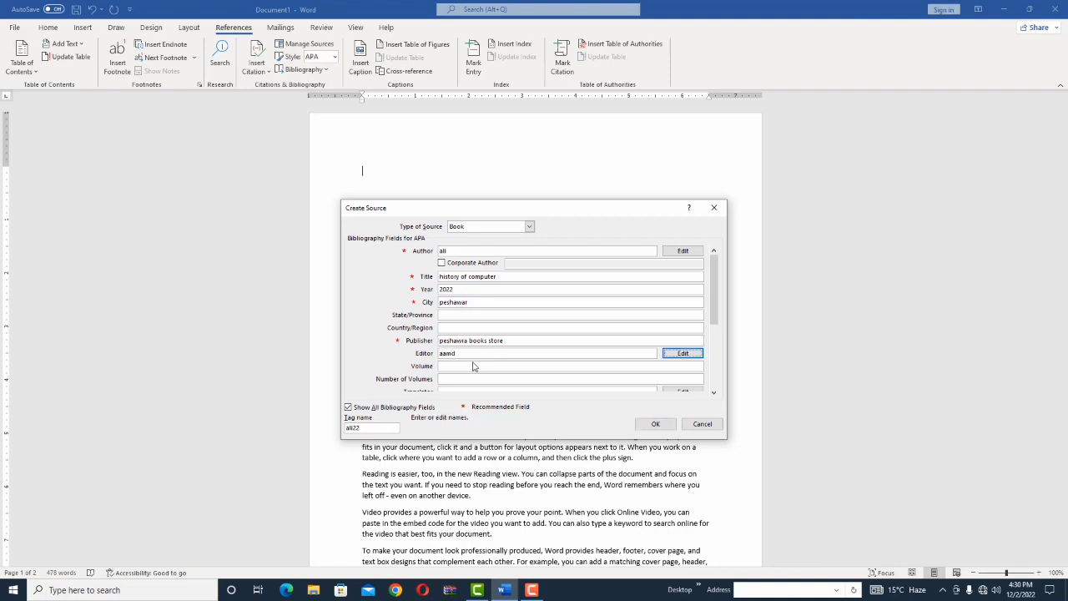
click(472, 353)
key(BackSpace)
key(BackSpace)
key(BackSpace)
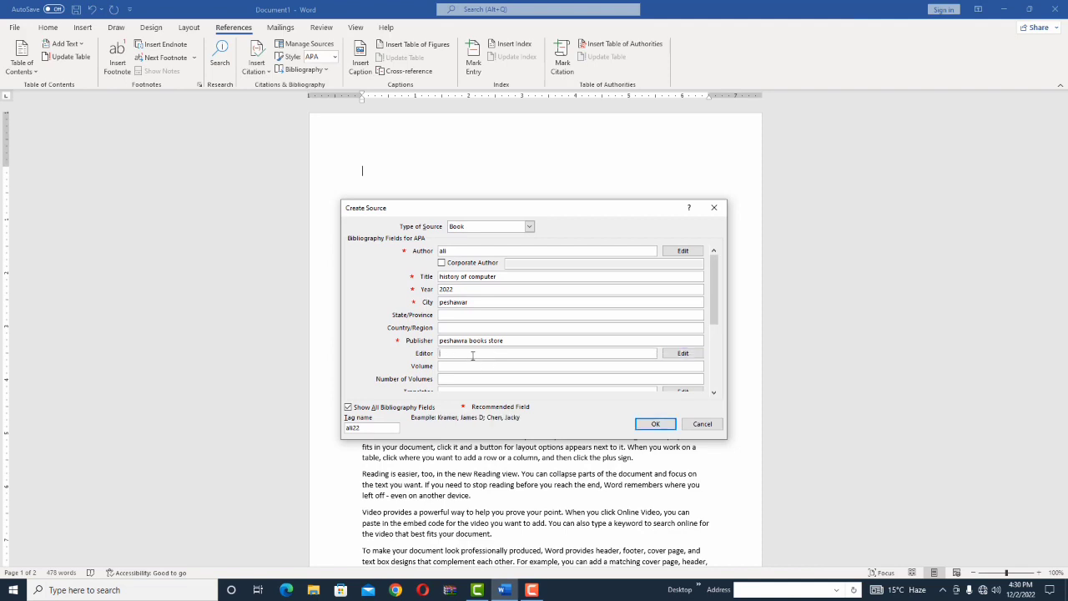
text(ahamd)
Set the source's volume to 6 and its number of volumes to 20
key(Tab)
key(Tab)
click(462, 380)
text(20)
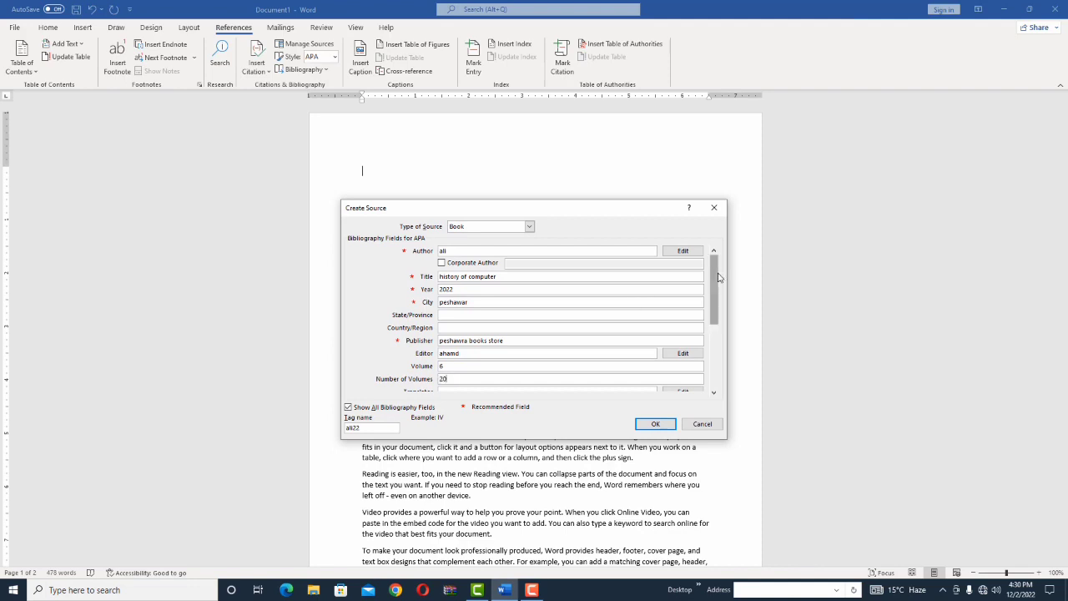
Enter the translator's name and set the source's short title to "compuater"
key(Tab)
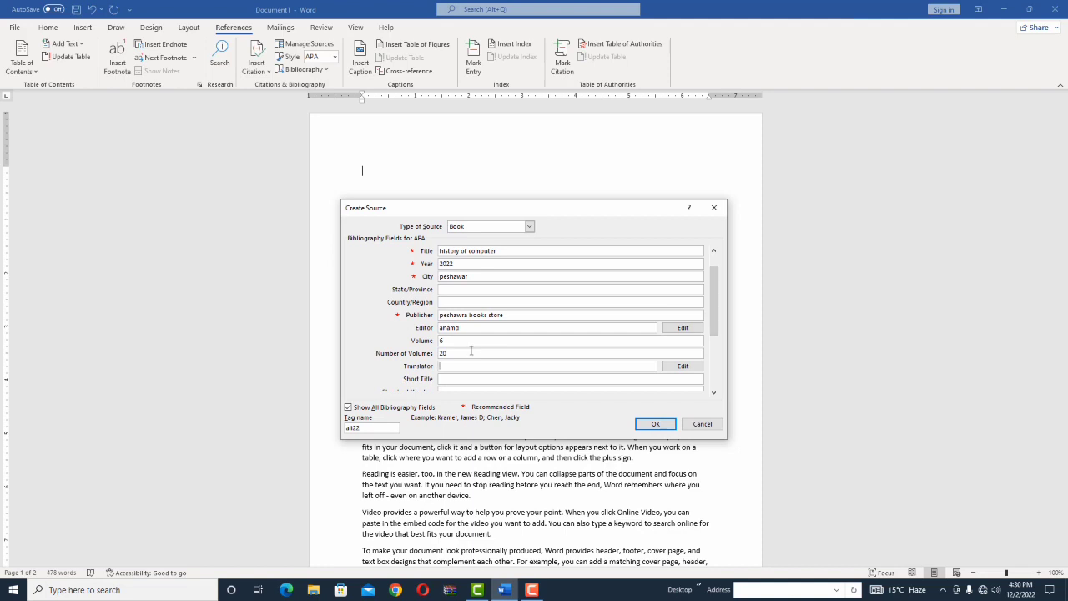
text(jamal)
key(Tab)
key(Tab)
text(compute)
key(Tab)
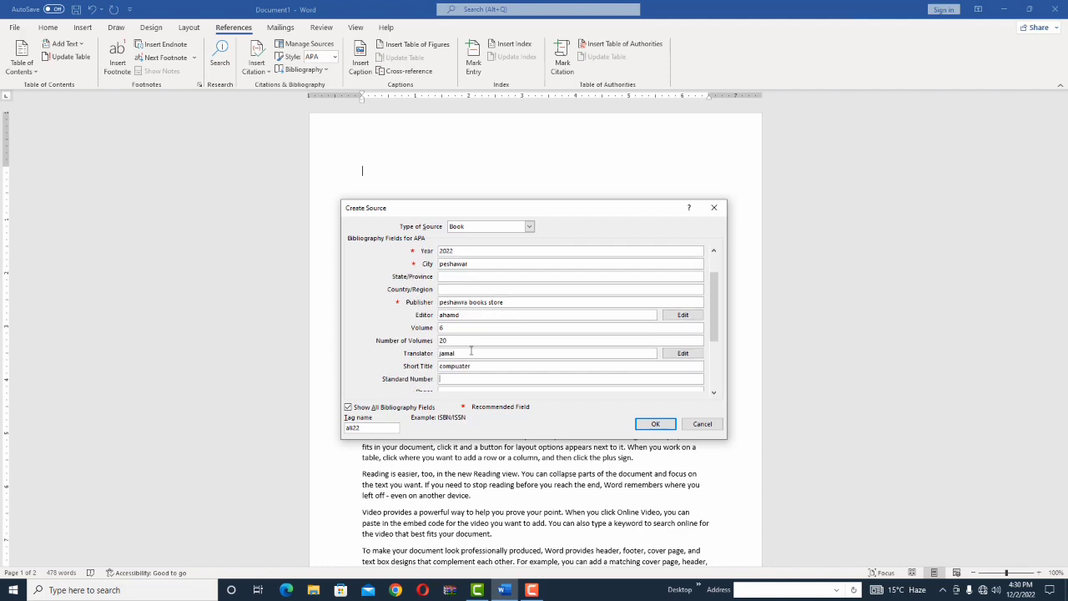
Set the source's standard number to 56 and its pages to 80000
text(56)
key(Tab)
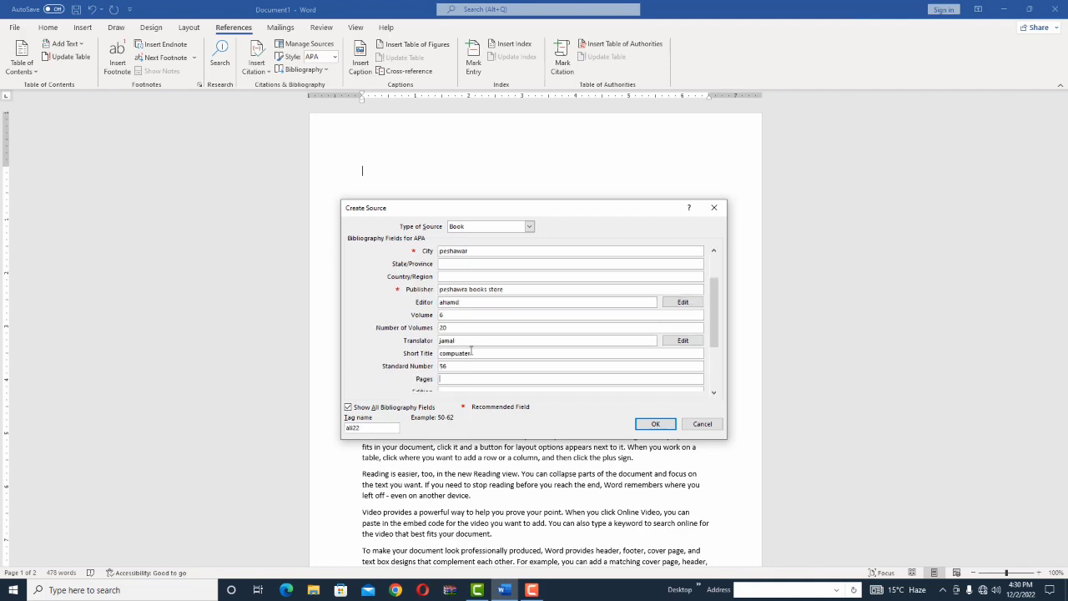
text(80000)
key(Tab)
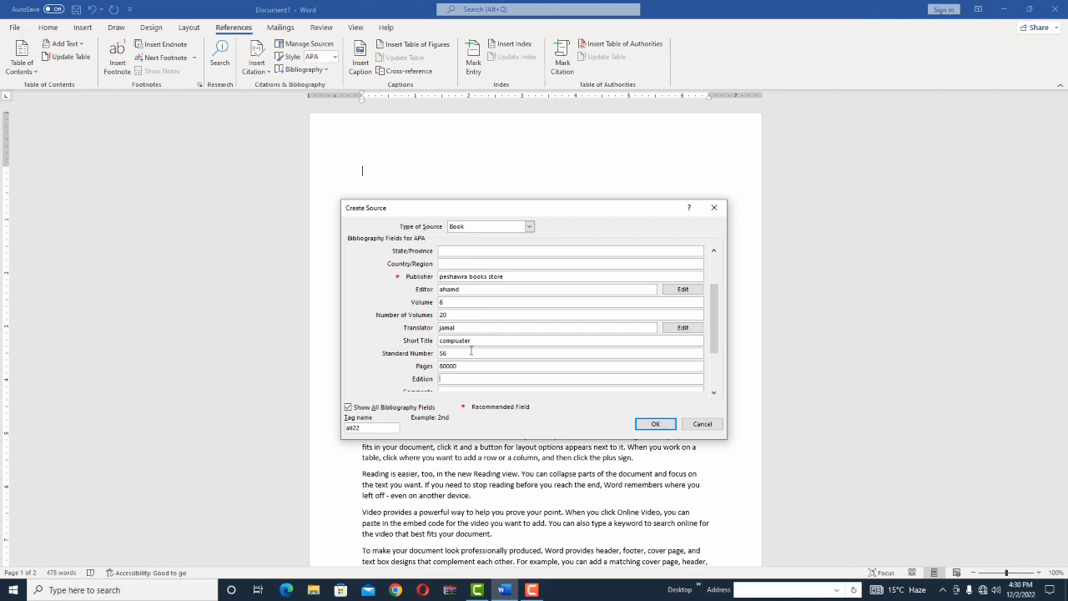
key(Tab)
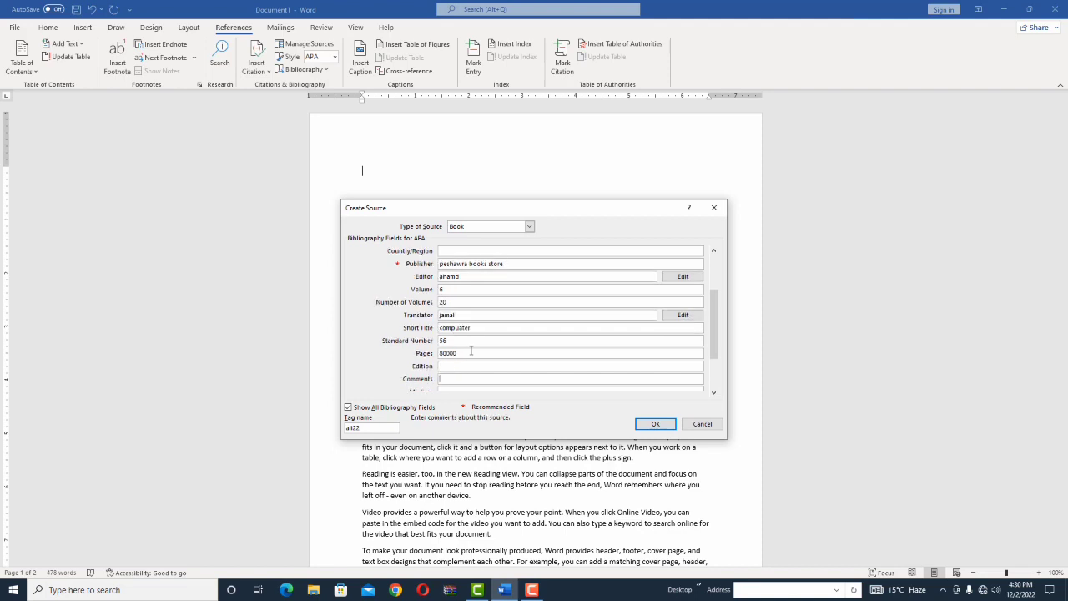
Set the source's edition to 7
click(452, 368)
text(7)
key(Tab)
click(452, 370)
text(th)
key(BackSpace)
key(BackSpace)
key(BackSpace)
text(this book is only for student)
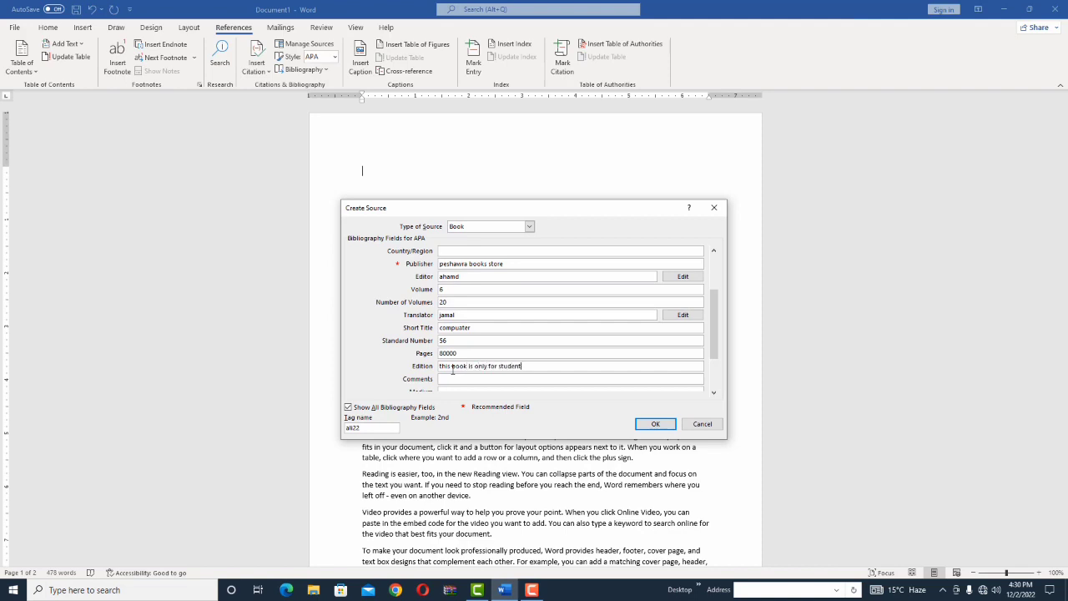
text( and teafher)
key(BackSpace)
key(BackSpace)
key(BackSpace)
key(BackSpace)
text(cher)
key(BackSpace)
key(BackSpace)
key(BackSpace)
key(BackSpace)
key(BackSpace)
key(BackSpace)
key(BackSpace)
key(BackSpace)
key(BackSpace)
key(BackSpace)
key(BackSpace)
key(BackSpace)
key(BackSpace)
key(BackSpace)
key(BackSpace)
key(BackSpace)
key(BackSpace)
key(BackSpace)
key(BackSpace)
key(BackSpace)
Enter "thsi book is only for studnet and teacher" as the source's comments
key(Tab)
text(ths)
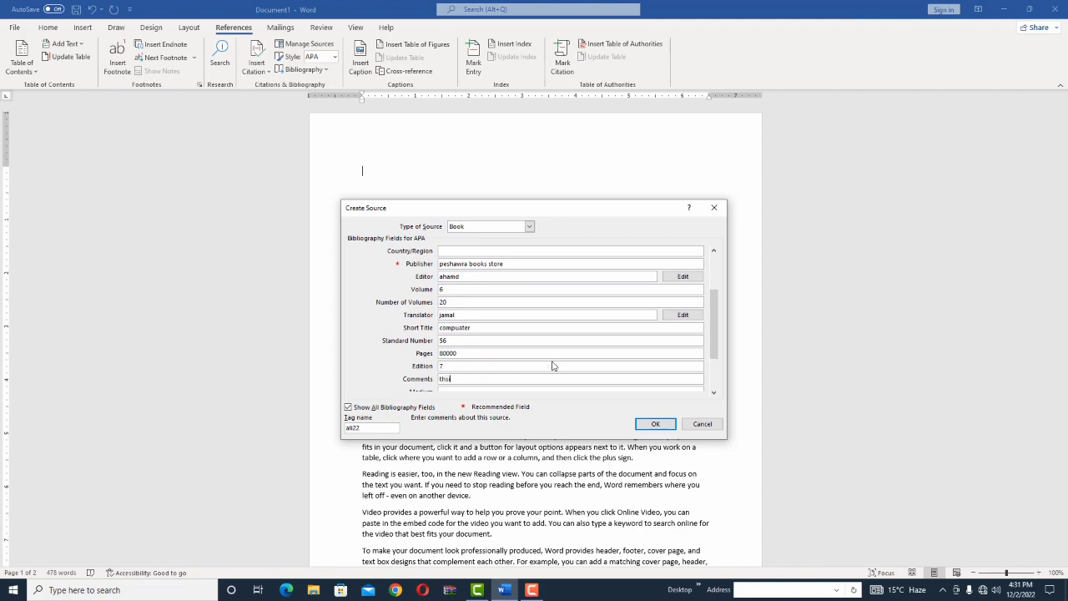
text(i book)
key(BackSpace)
key(BackSpace)
key(BackSpace)
text(ook is nonly)
key(BackSpace)
key(BackSpace)
key(BackSpace)
key(BackSpace)
key(BackSpace)
text(onl)
key(BackSpace)
text(ly for setudnet and eta)
key(BackSpace)
key(BackSpace)
key(BackSpace)
text(teacher)
key(Tab)
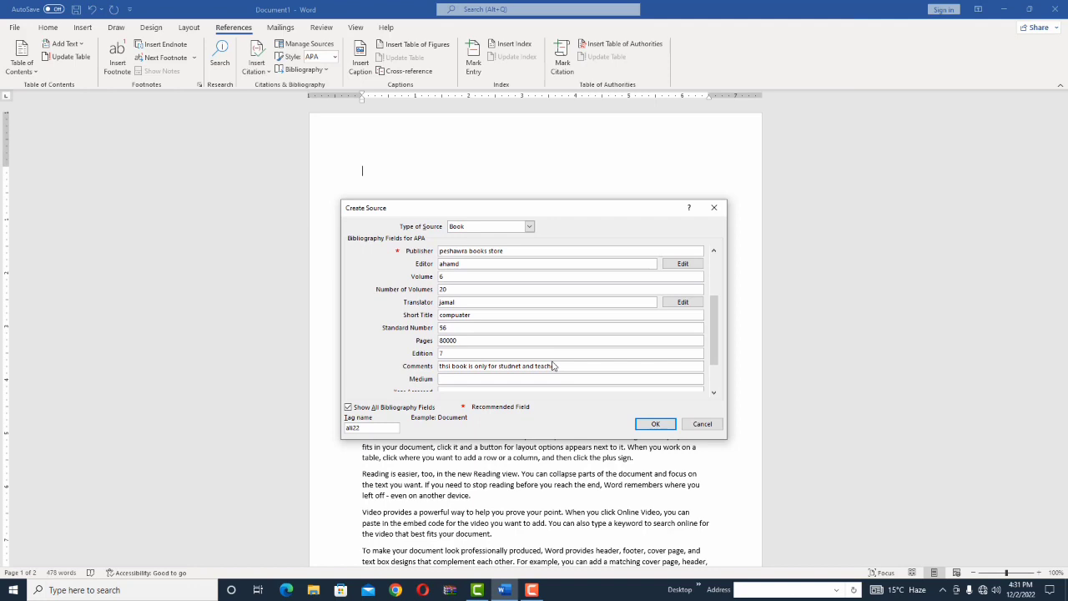
Set the source's medium to 7 and save the source, inserting its citation in the document
text(7)
key(Tab)
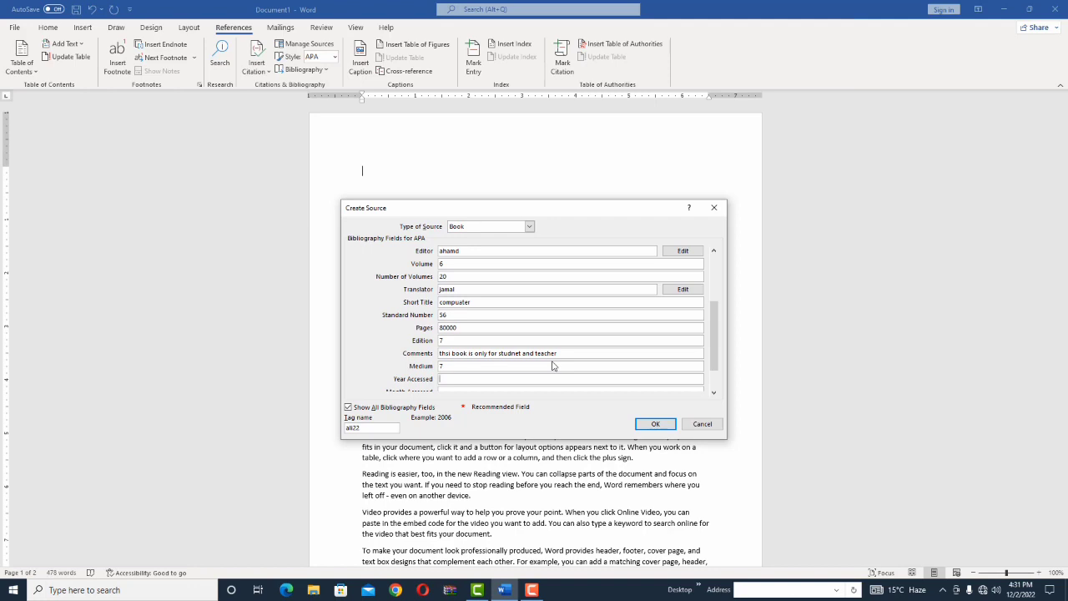
click(657, 427)
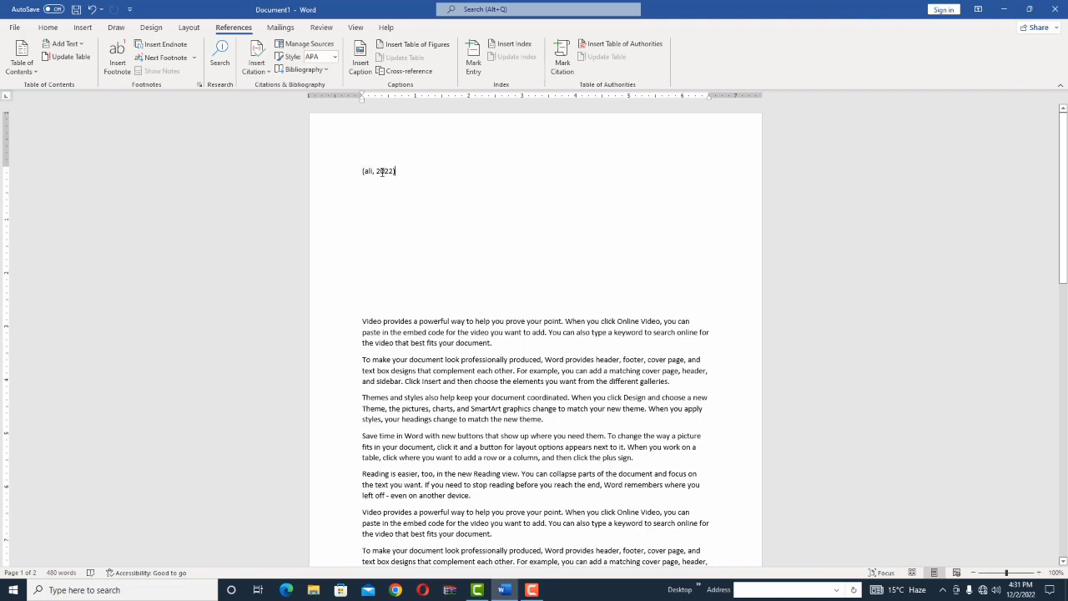
Insert a new citation placeholder after the existing citation, entering a person's first name as its tag name
click(270, 73)
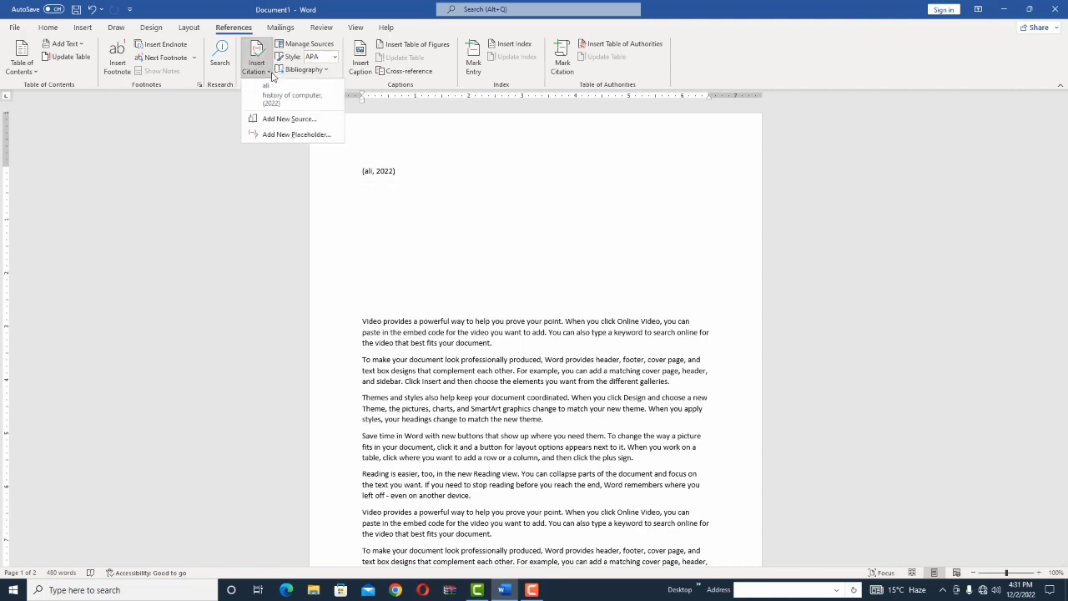
click(296, 134)
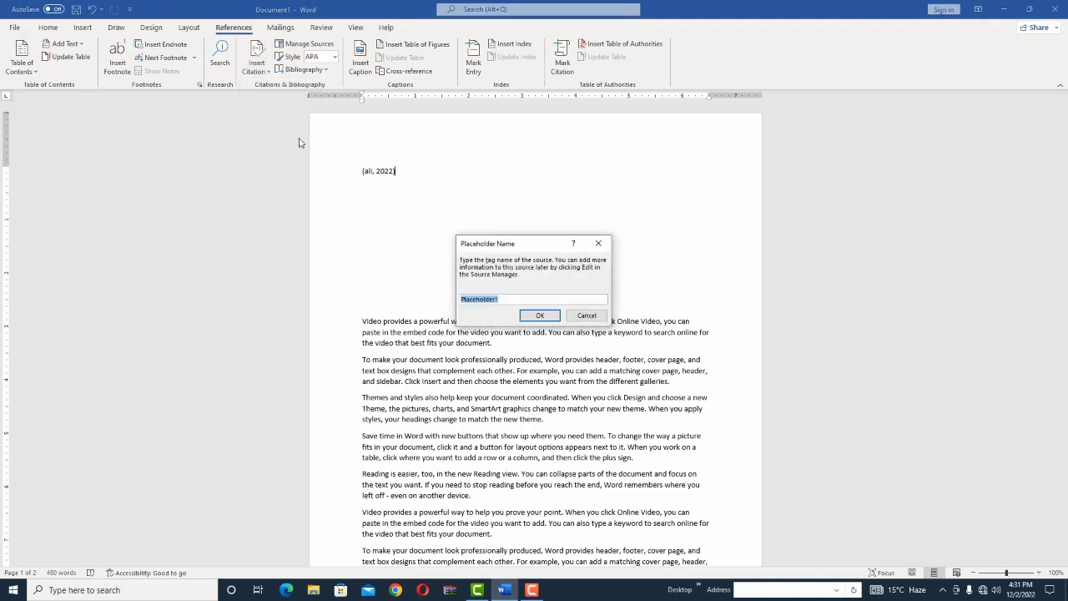
text(wali)
key(Return)
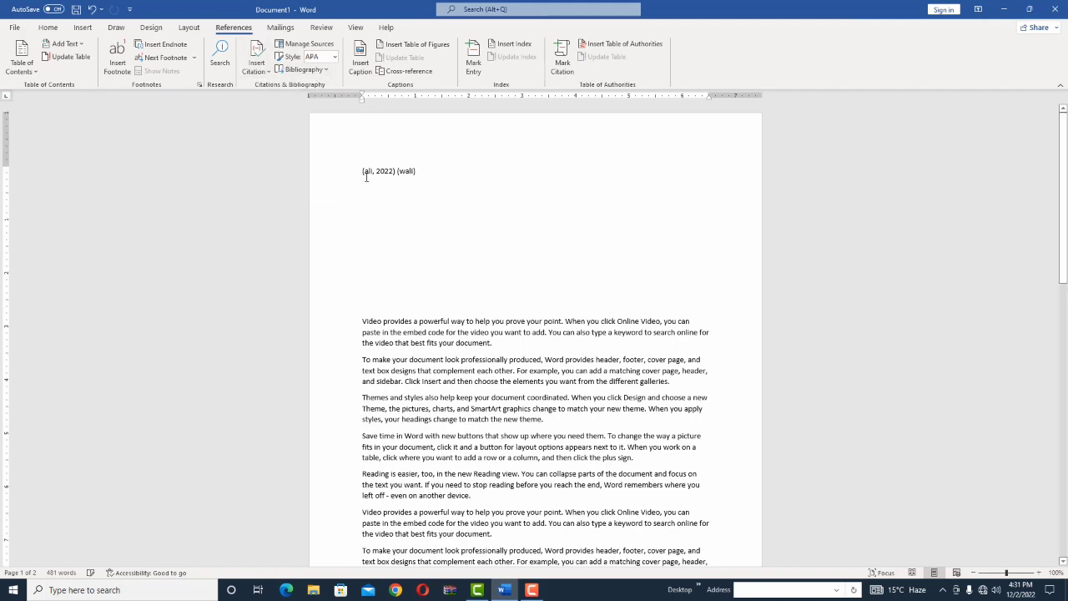
Insert the built-in Bibliography below the citations and set the citation style to GB7714
click(324, 70)
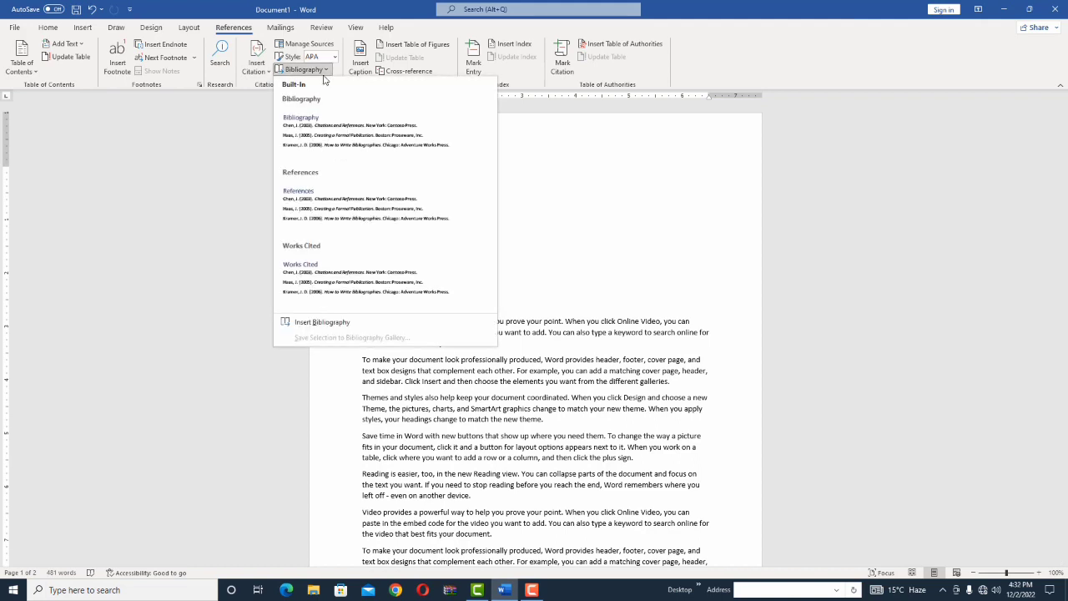
click(340, 137)
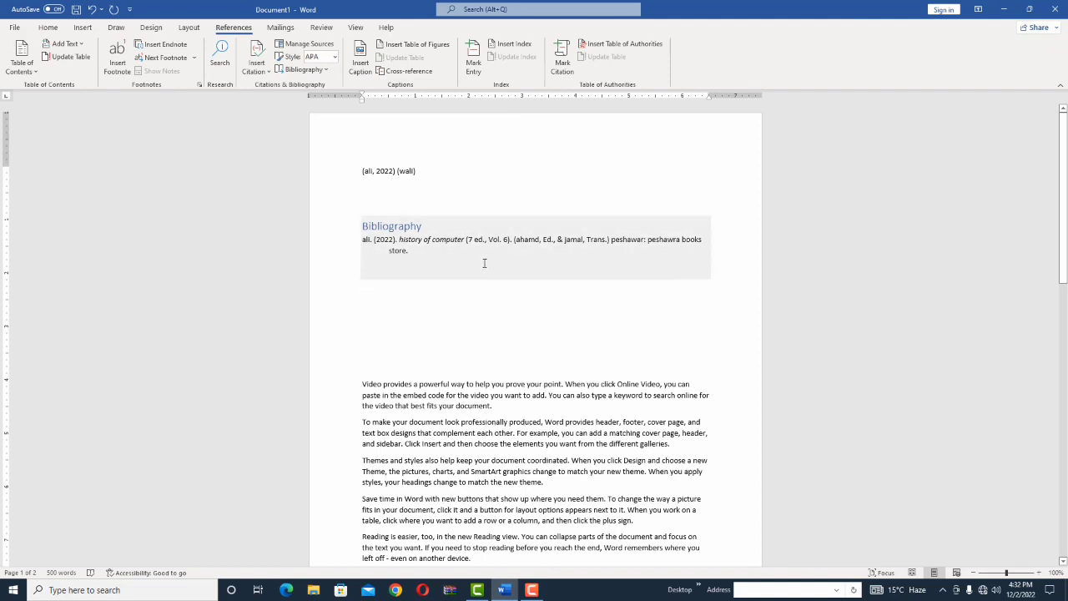
click(333, 57)
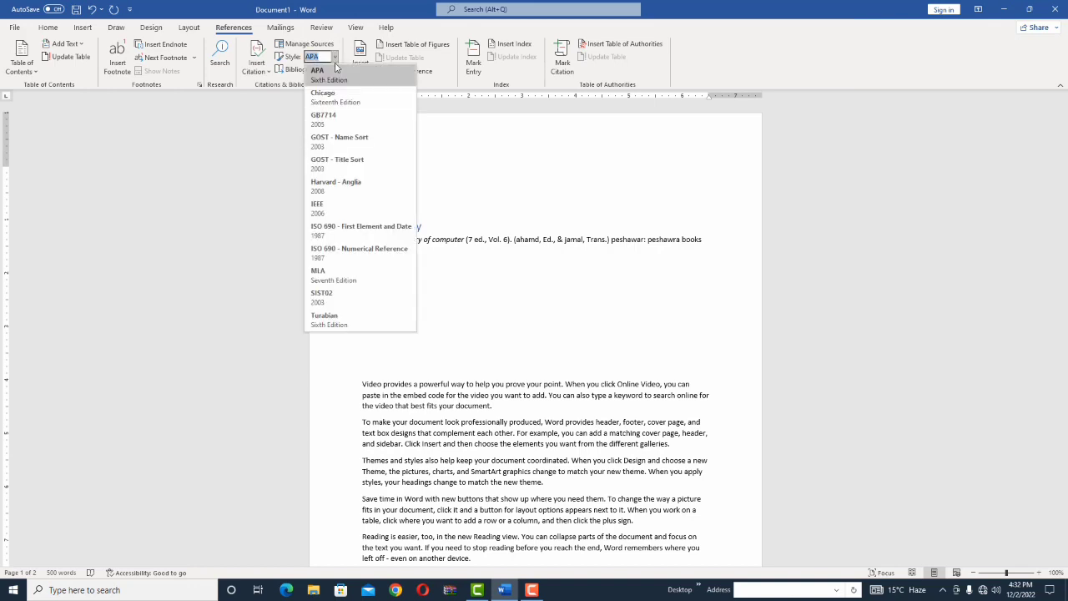
click(340, 121)
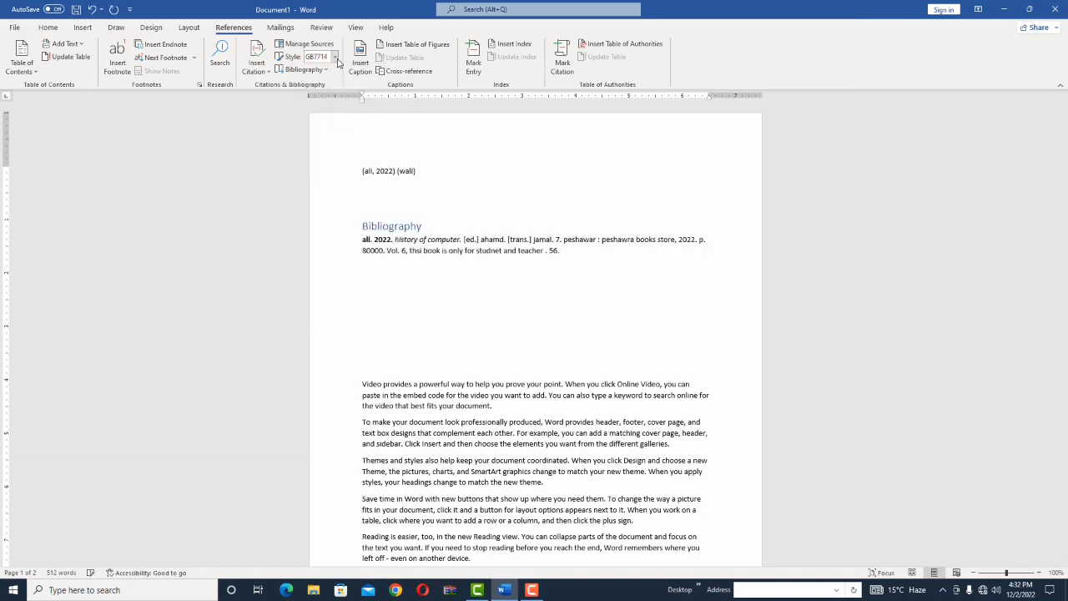
Try the Harvard - Anglia citation style on the bibliography and switch back to GB7714
click(335, 58)
click(399, 181)
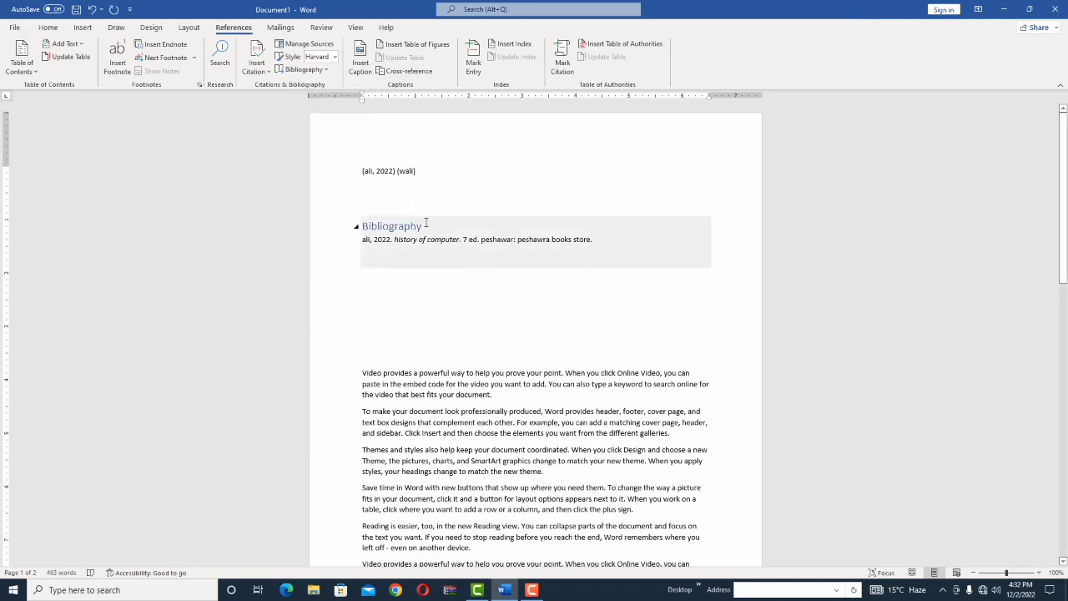
click(333, 57)
click(314, 123)
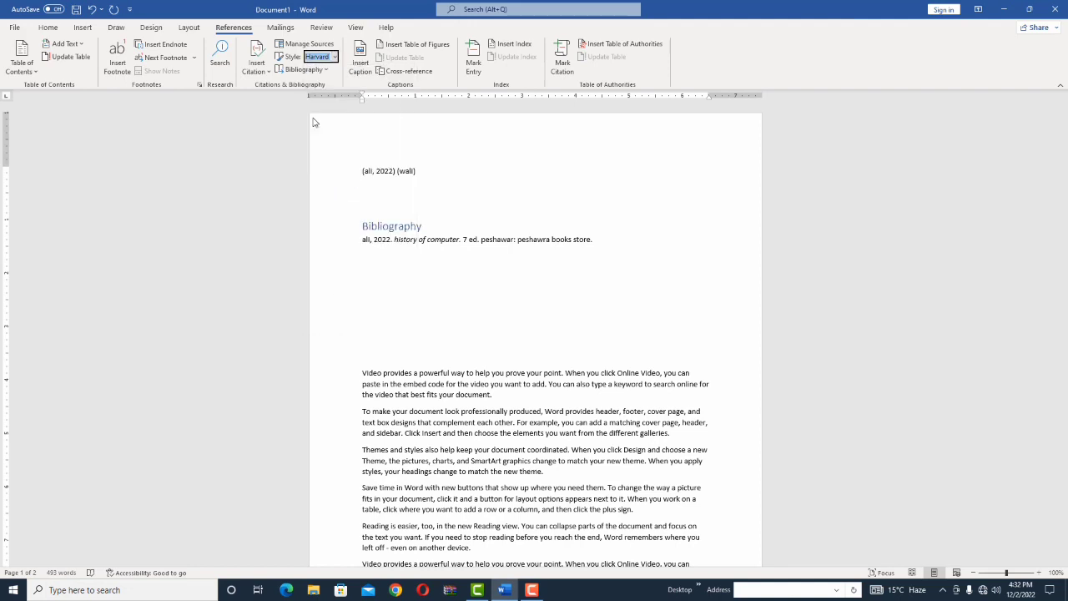
Review the master and current source lists in the Source Manager, and return to the document below the bibliography
click(307, 45)
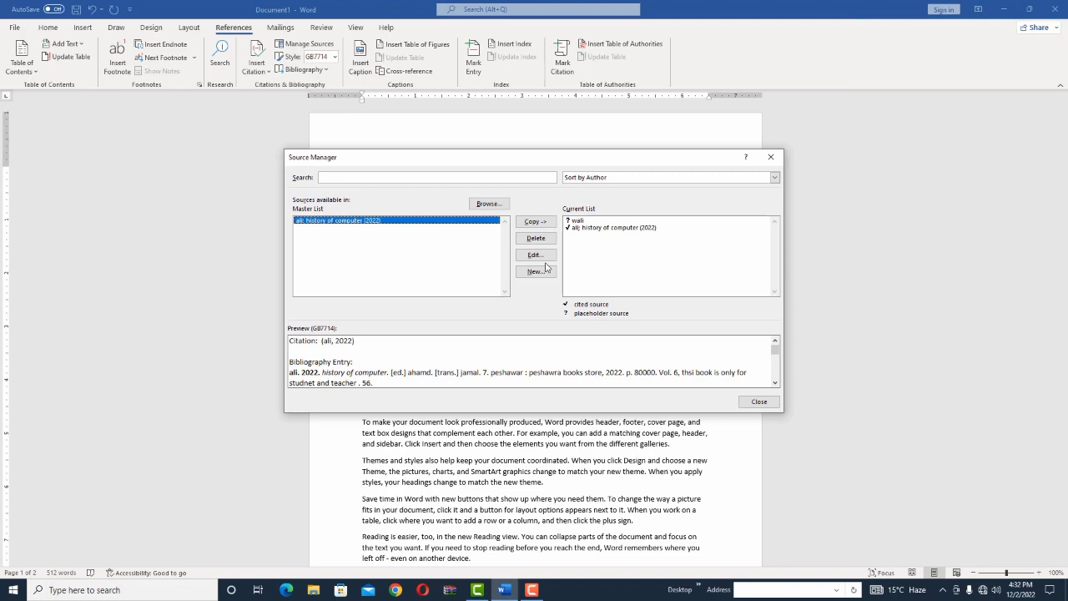
key(Escape)
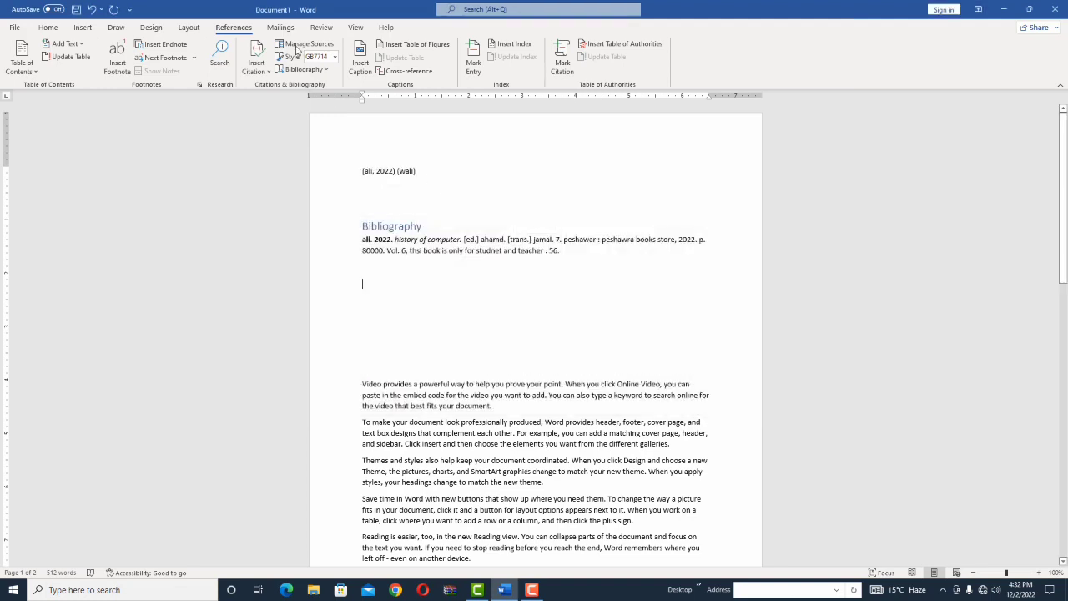
click(364, 282)
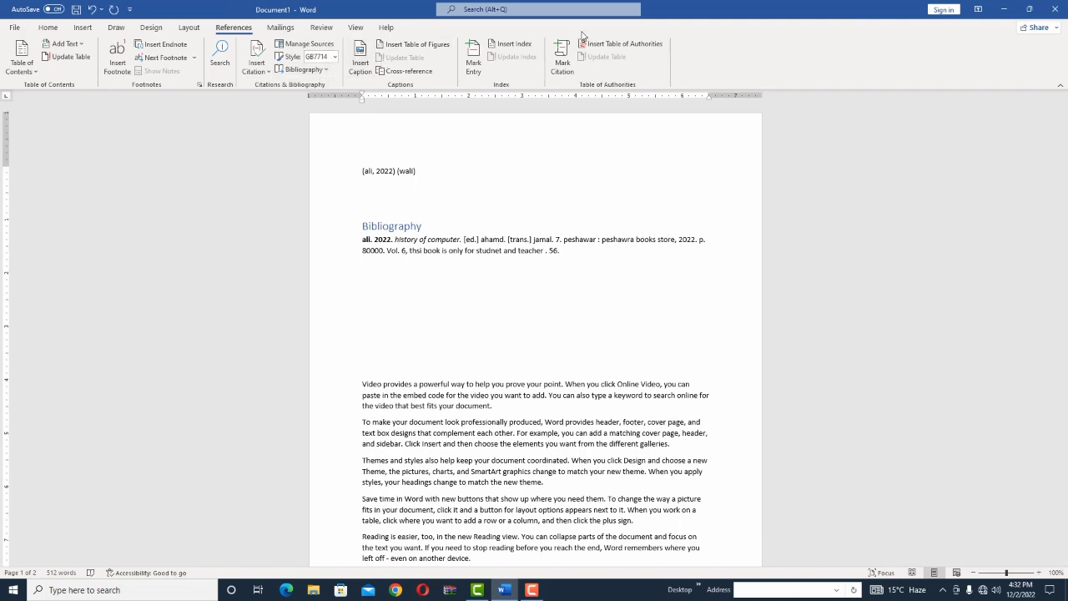
click(1004, 10)
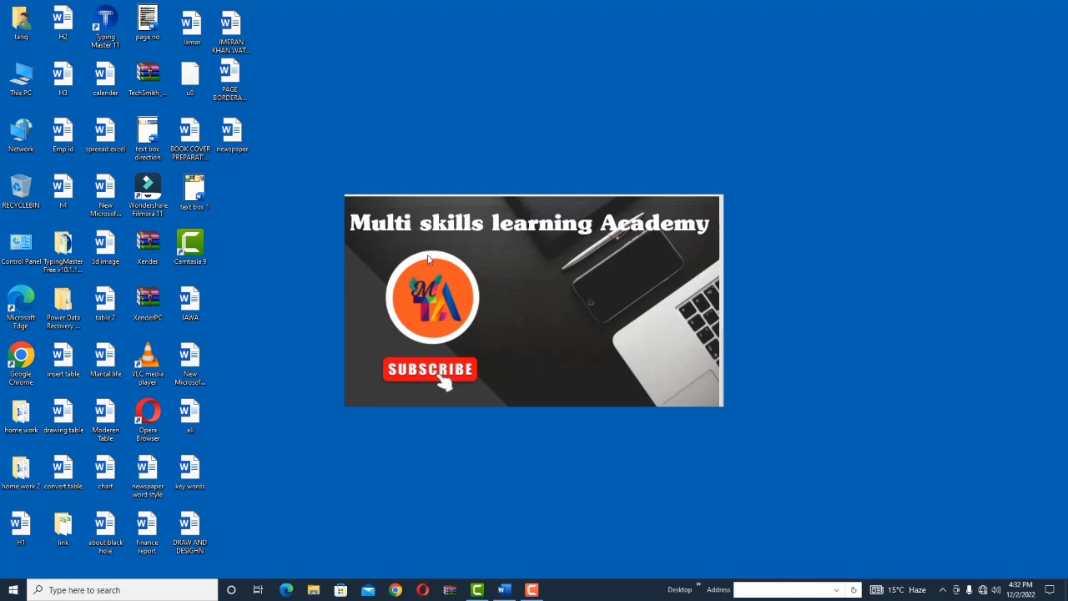
click(530, 589)
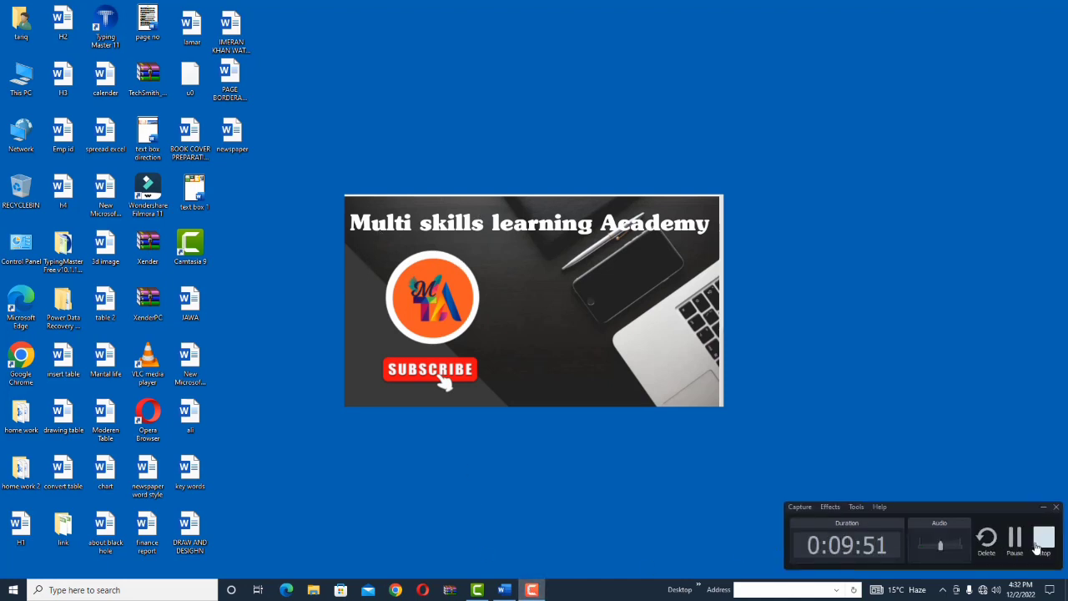